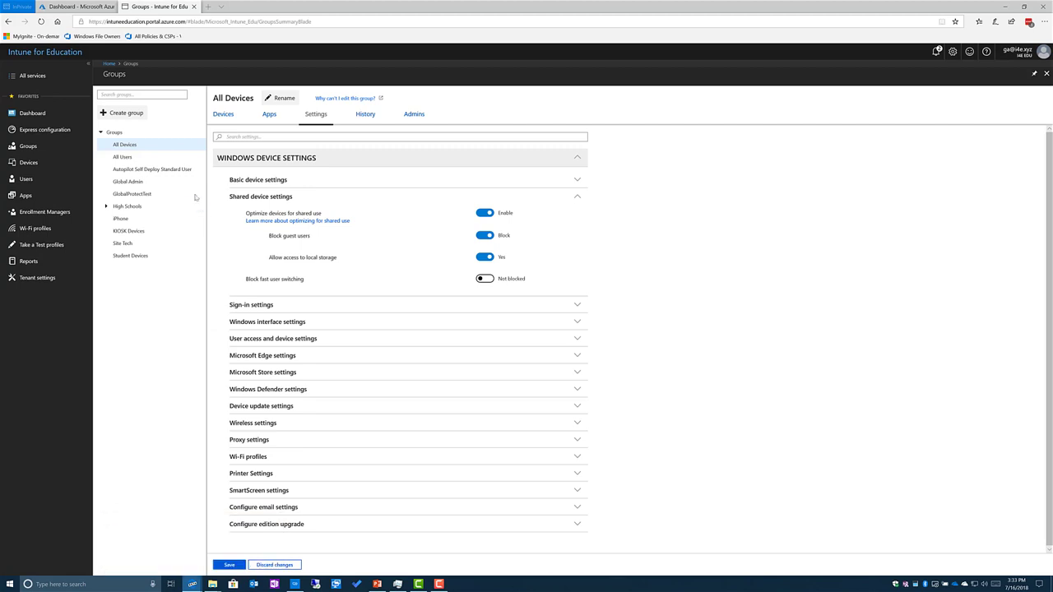
- Switch to the Microsoft Azure portal and open Intune's list of device configuration profiles
click(79, 7)
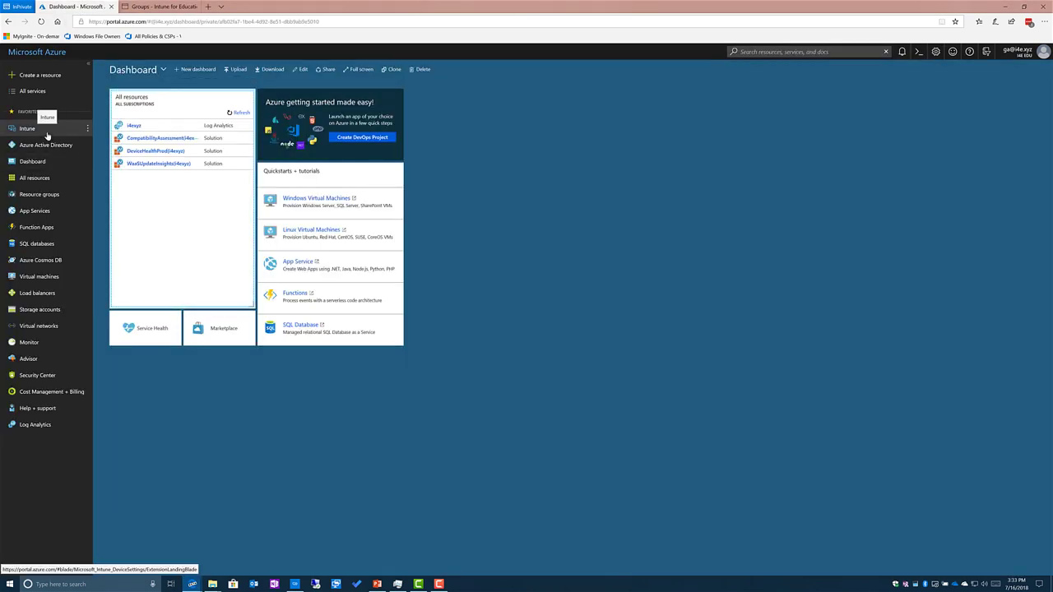
click(47, 132)
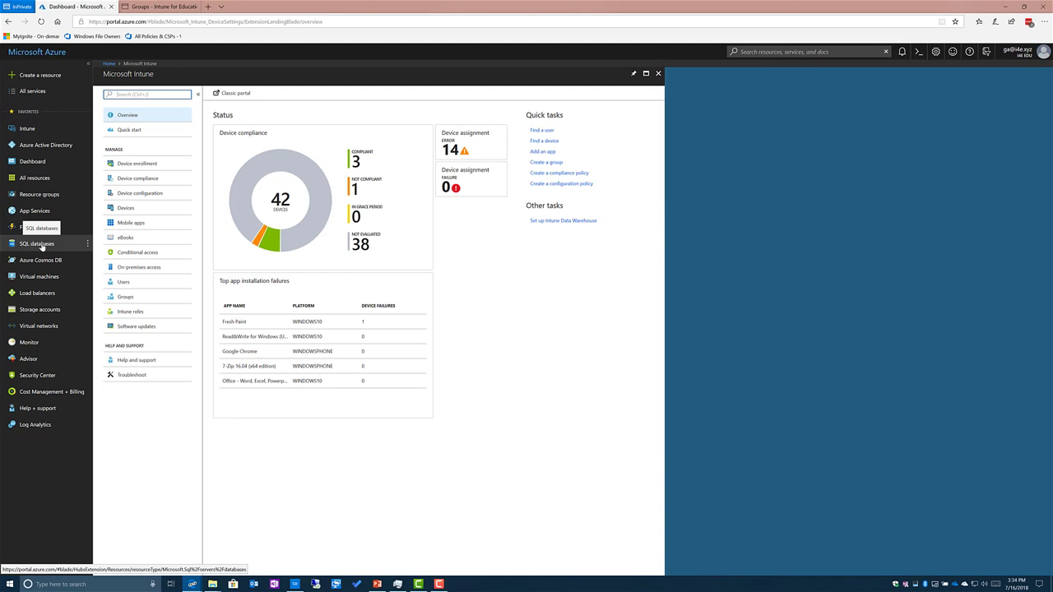
click(140, 193)
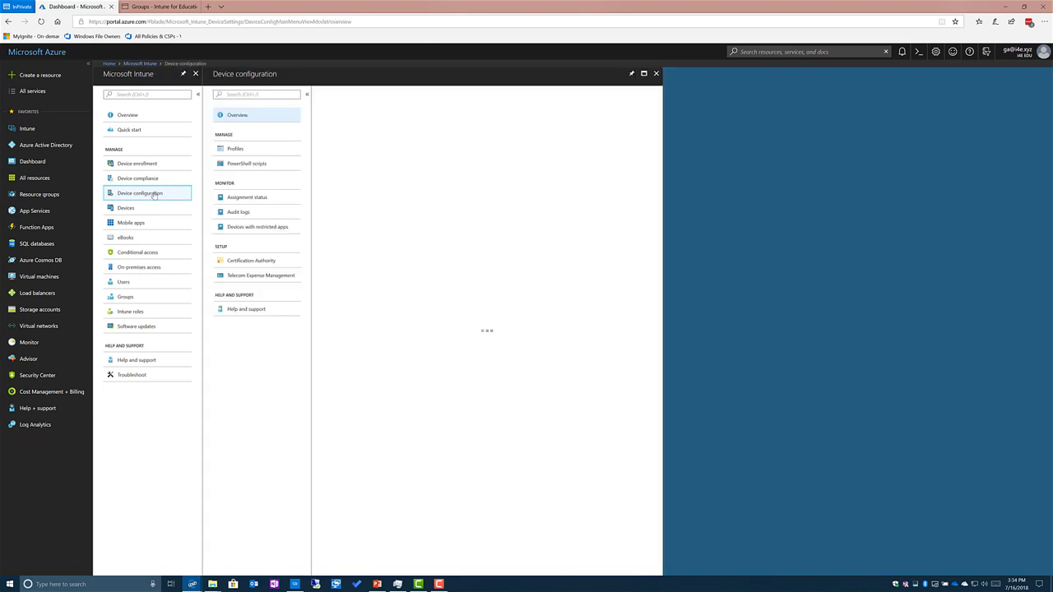
click(255, 152)
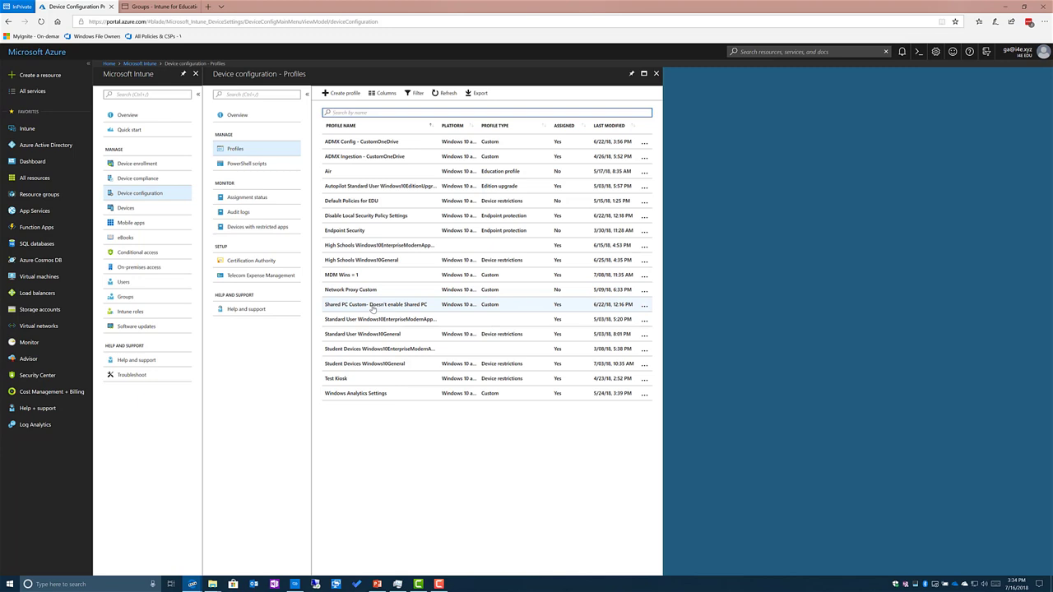
- Open the custom OMA-URI settings of the profile "Shared PC Custom- Doesn't enable Shared PC" and maximize them for review
click(373, 309)
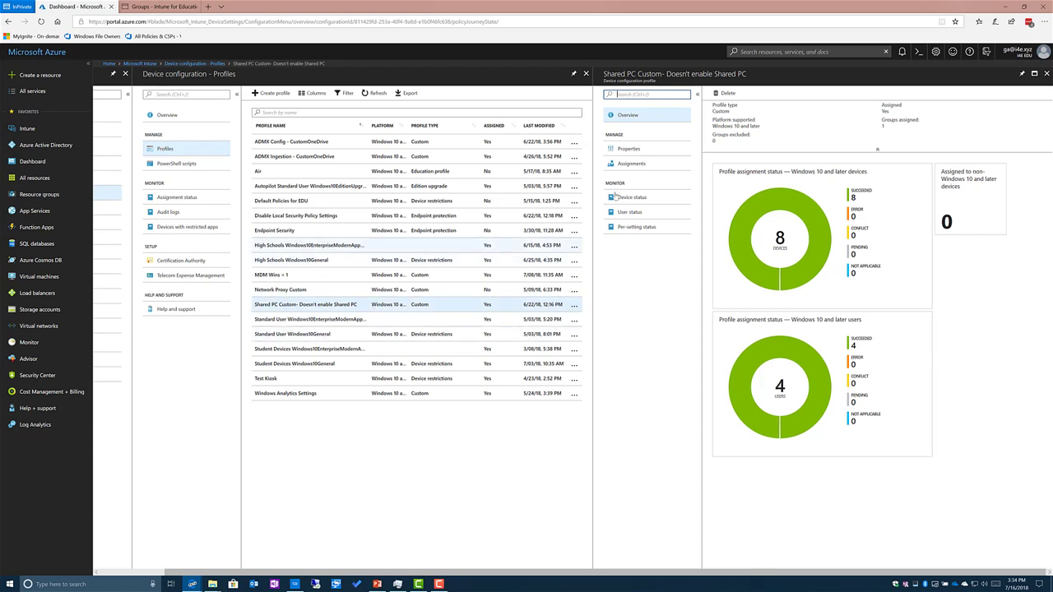
click(640, 152)
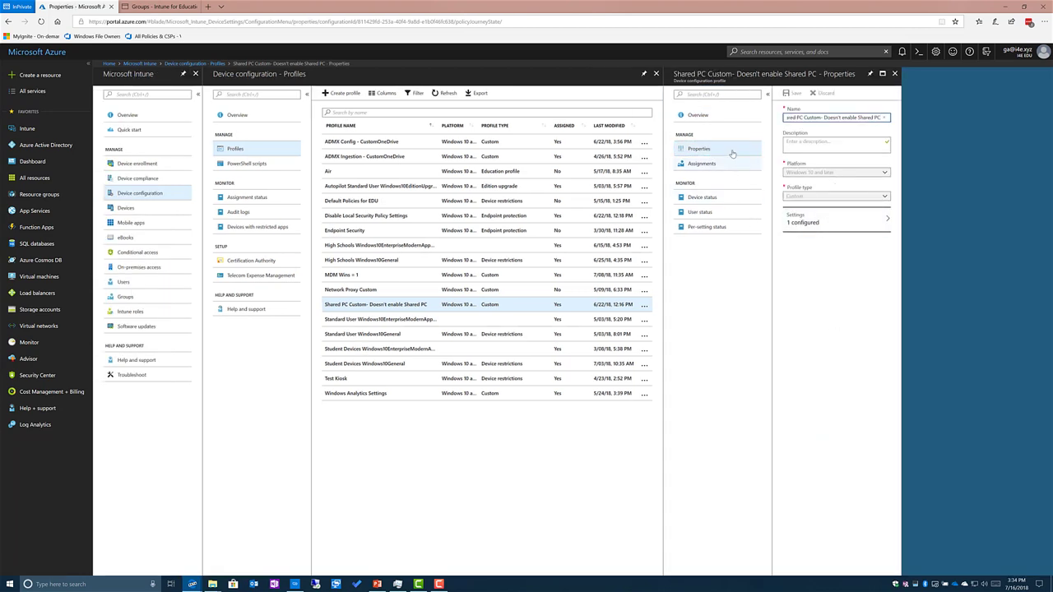
click(813, 216)
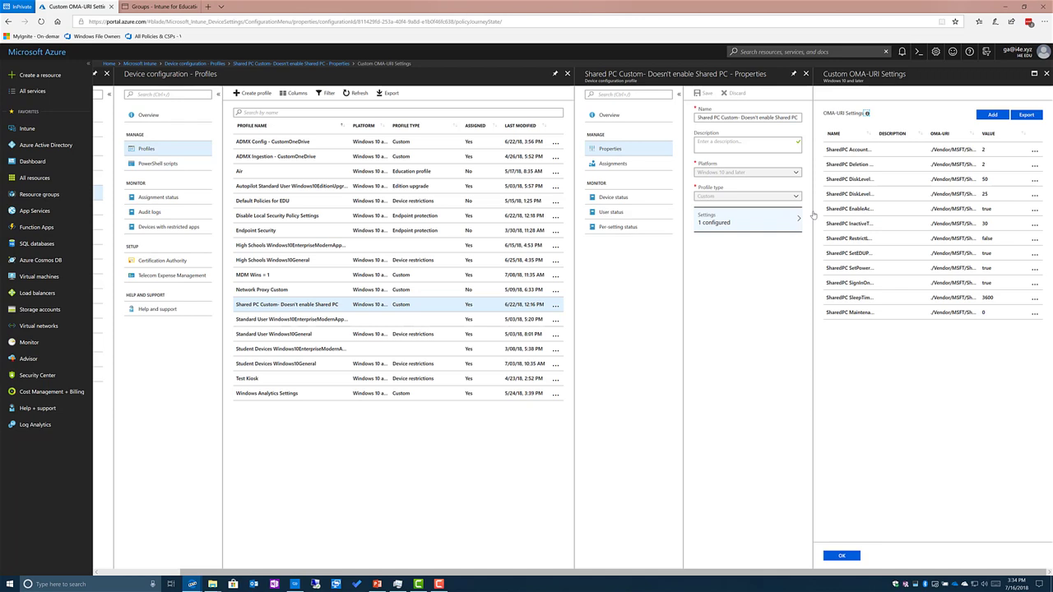
click(1035, 75)
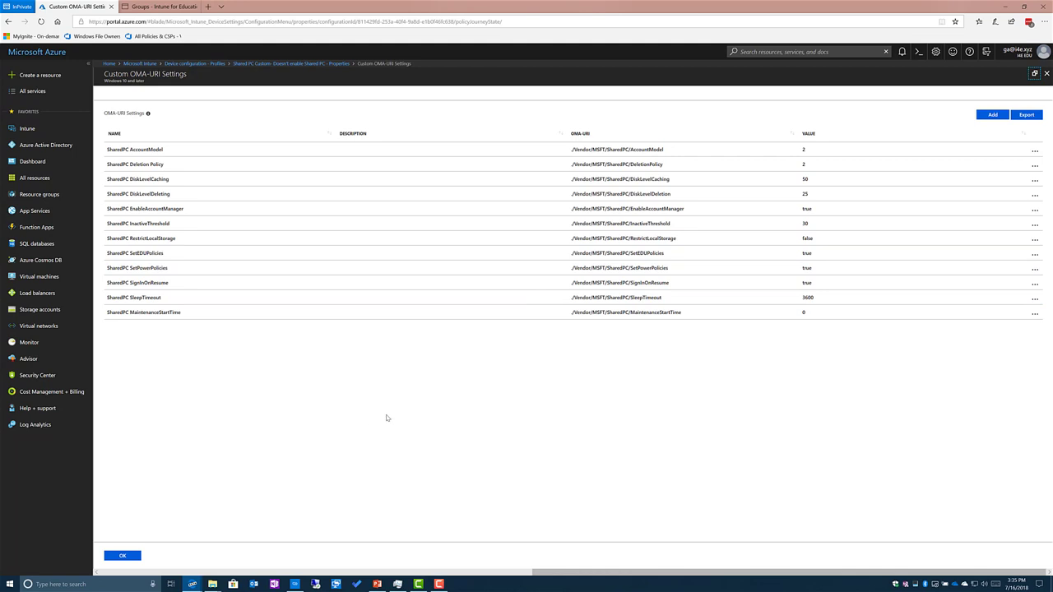
- Start a new OMA-URI row and fill its name with SharedPC AccountModel, copied from the NodeValues reference table in PowerPoint
click(987, 116)
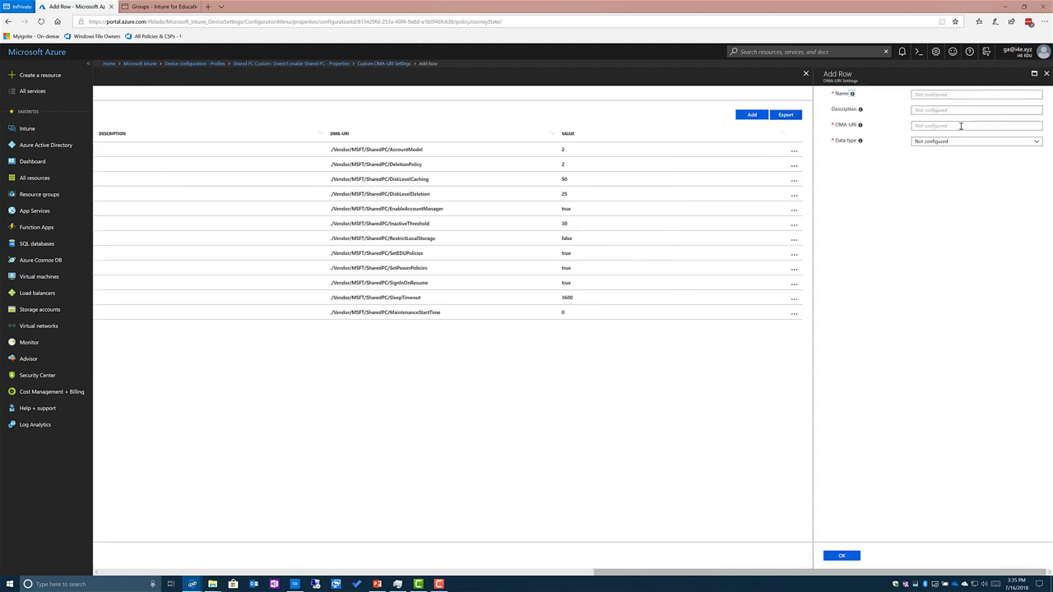
click(930, 93)
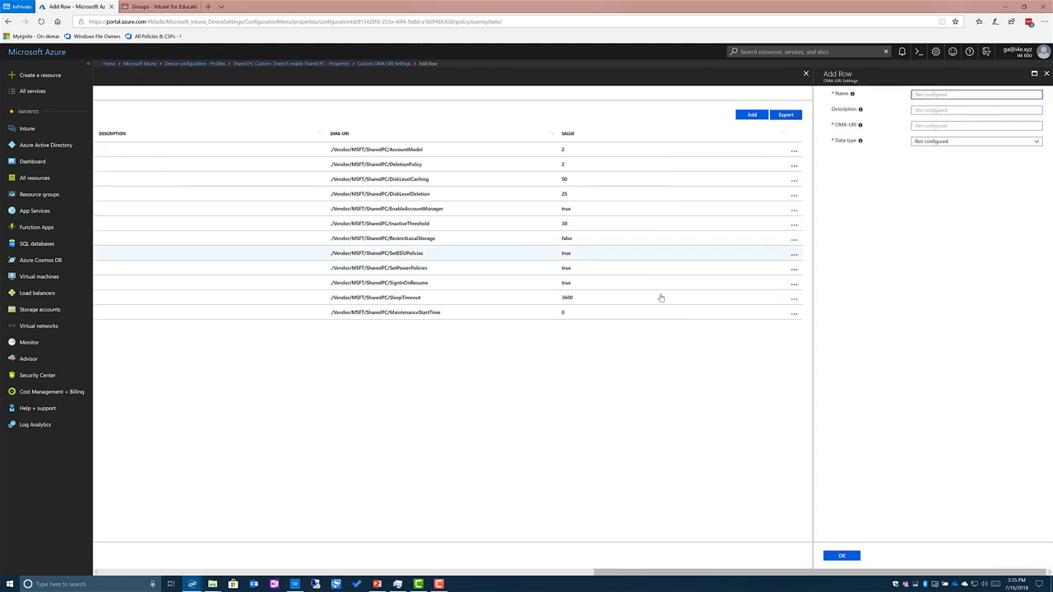
click(377, 584)
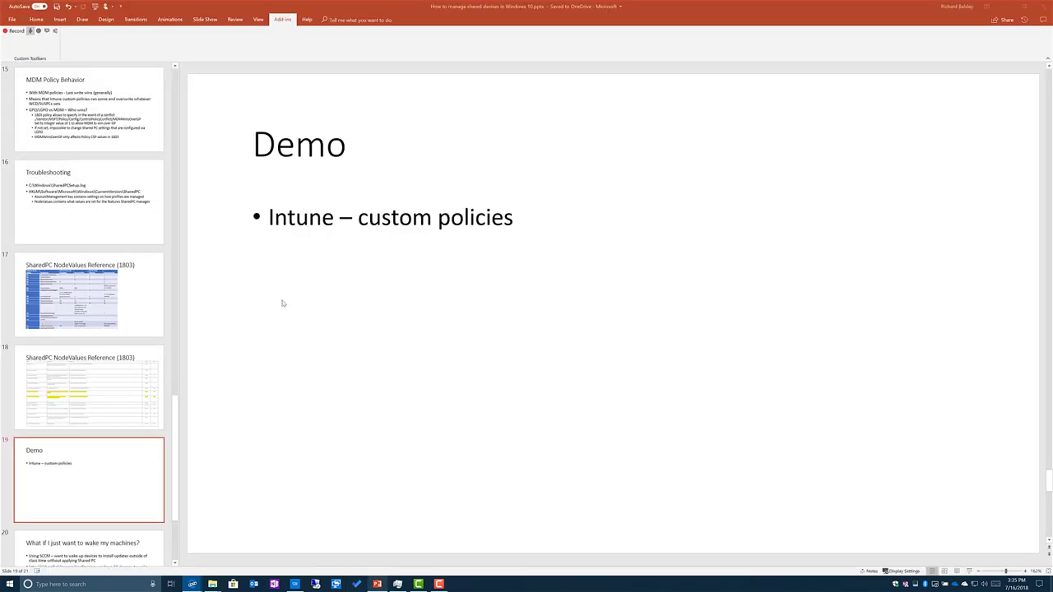
click(93, 370)
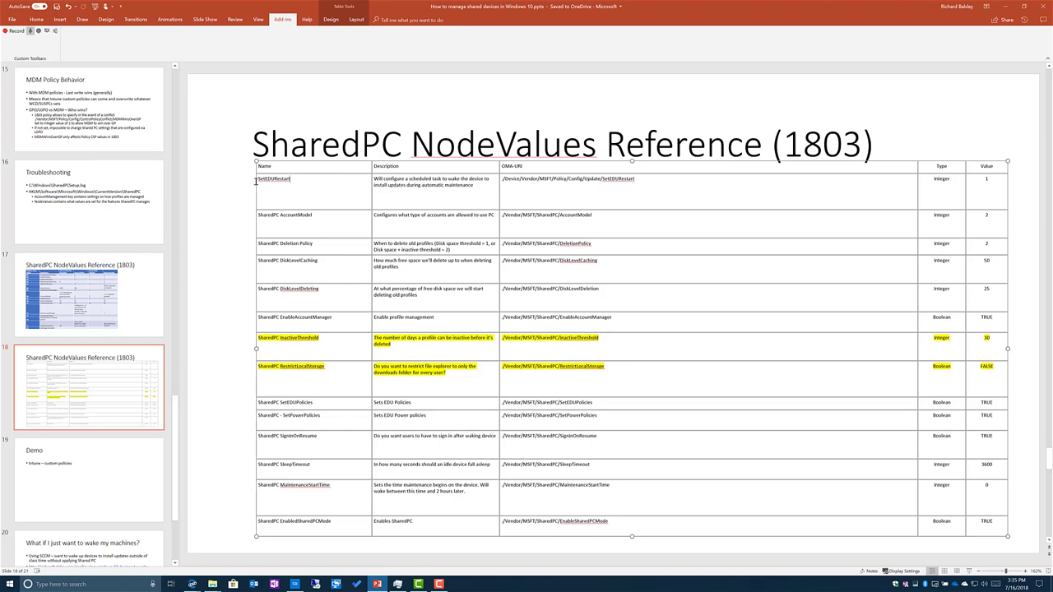
double_click(280, 191)
click(395, 244)
click(252, 218)
key(ctrl+c)
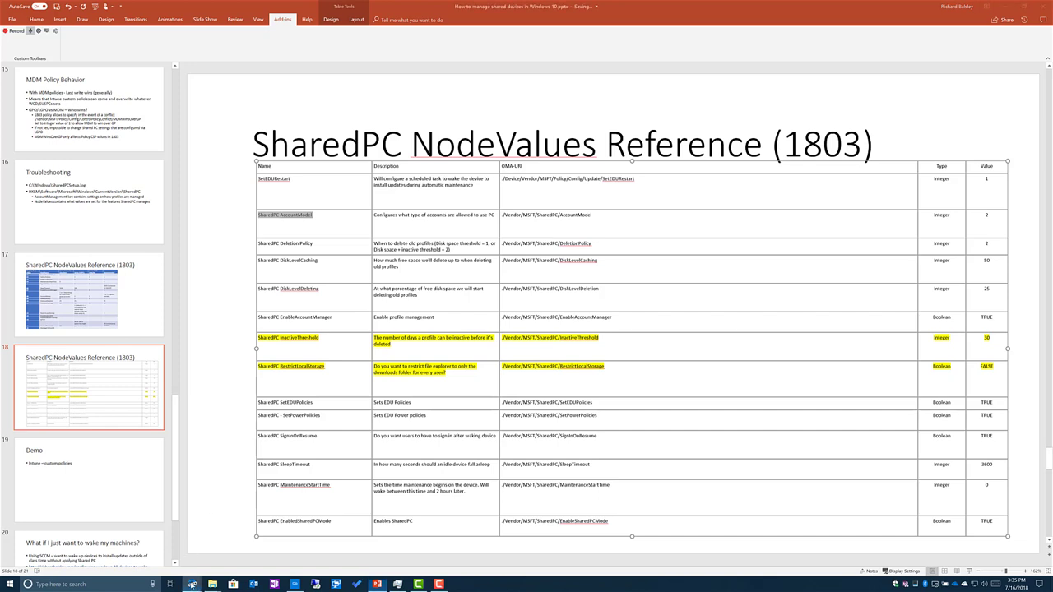
mouse_move(192, 583)
click(237, 550)
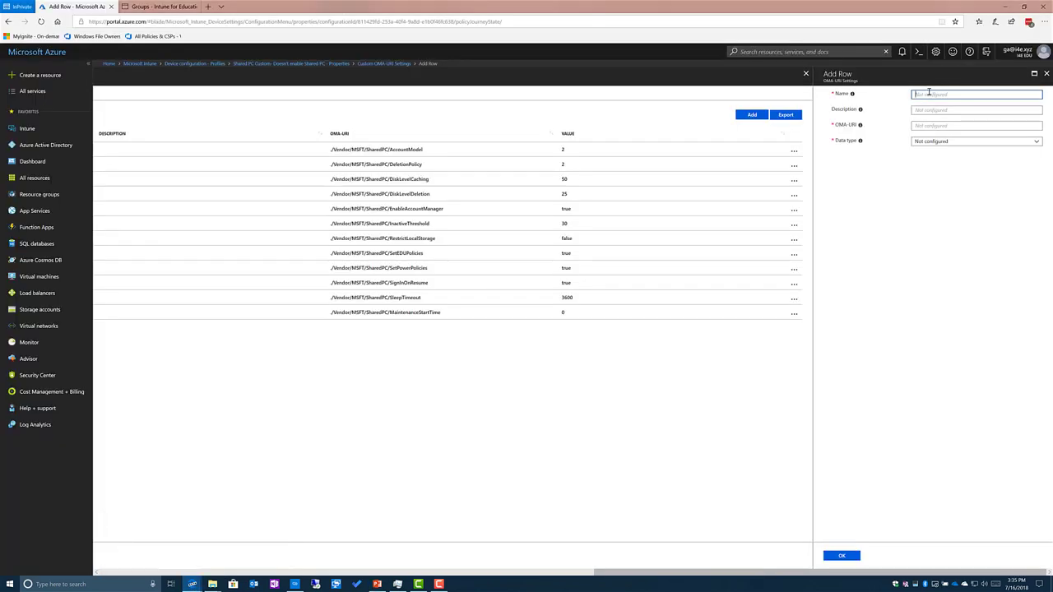
key(ctrl+v)
- Copy ./Vendor/MSFT/SharedPC/AccountModel from the PowerPoint reference table into the new row's OMA-URI
click(928, 125)
click(377, 584)
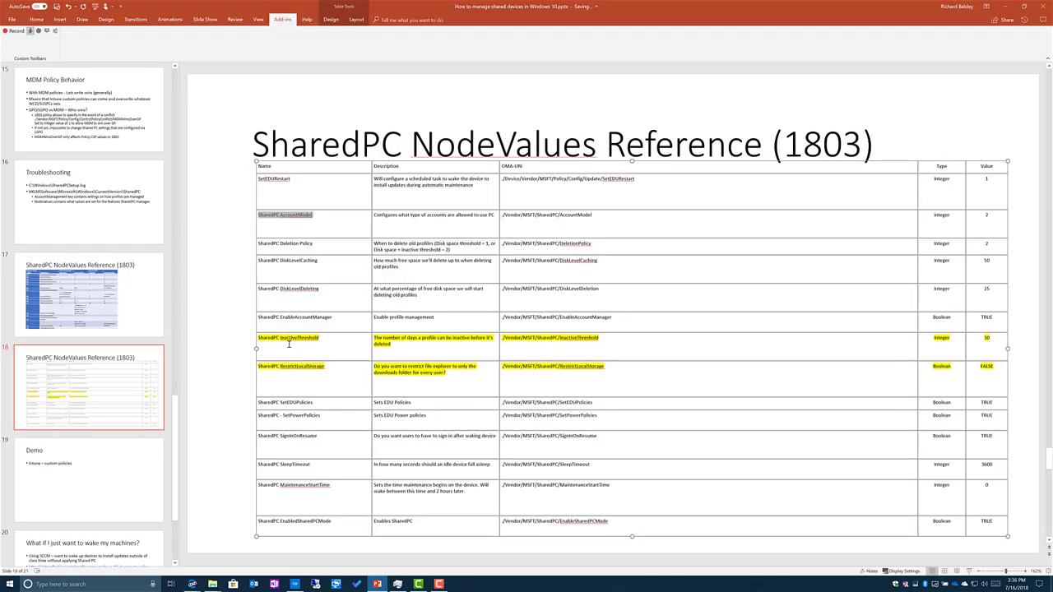
drag(593, 217, 498, 219)
click(520, 217)
drag(500, 216, 590, 216)
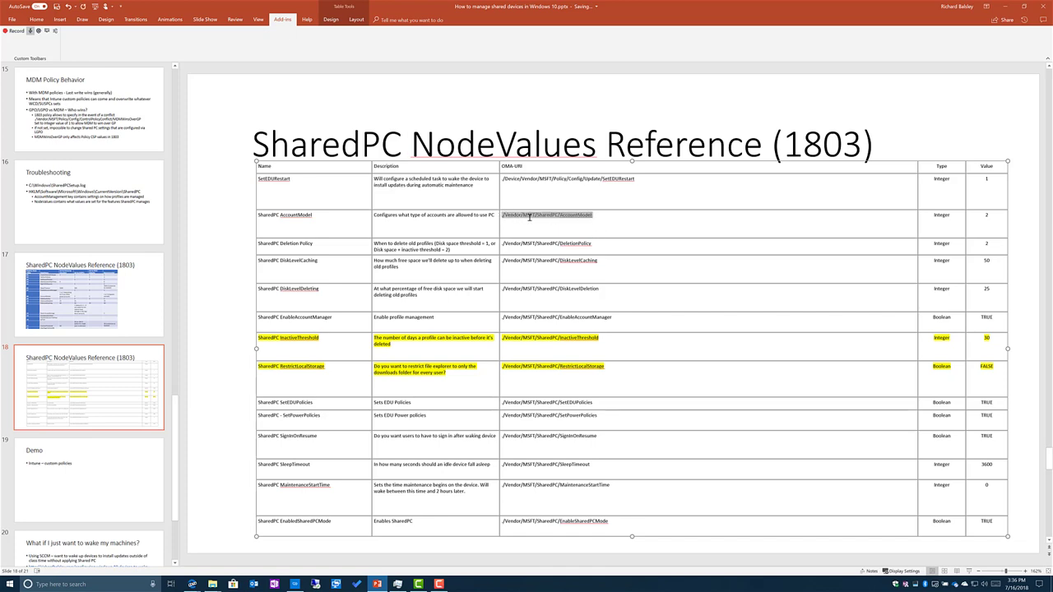
drag(502, 217, 589, 215)
key(ctrl+c)
mouse_move(191, 584)
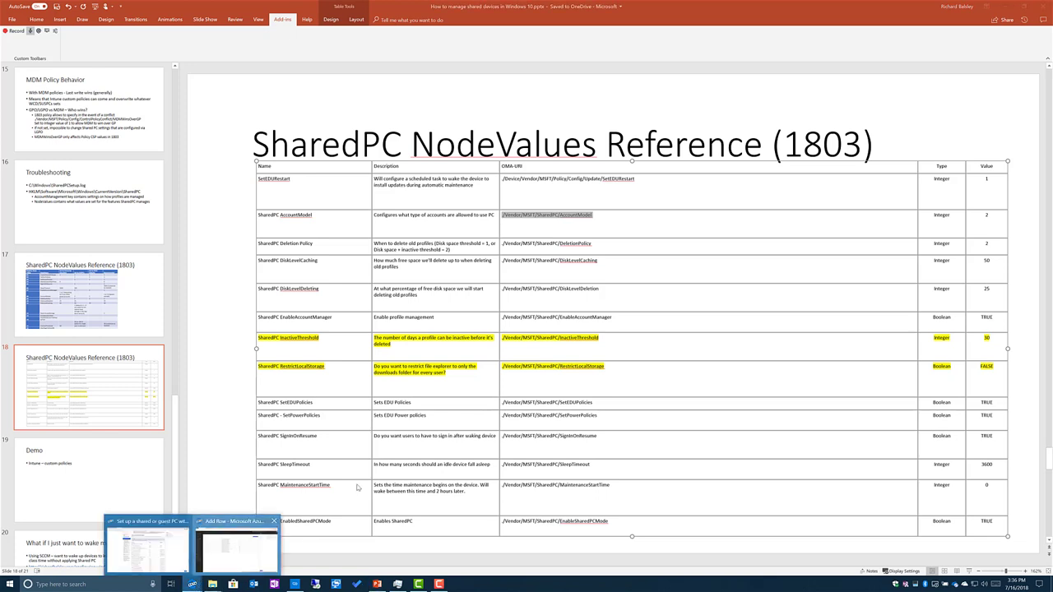
click(235, 543)
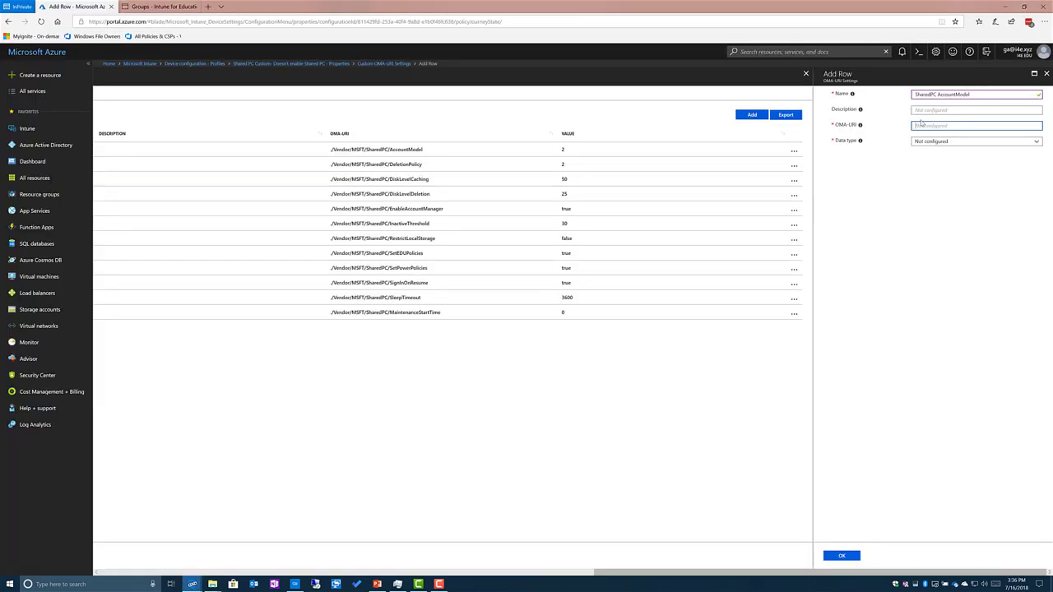
key(ctrl+v)
key(Left)
key(Left)
key(Left)
- Set the new row's data type to Integer and value to 2, and close the row and OMA-URI settings without adding it
click(968, 142)
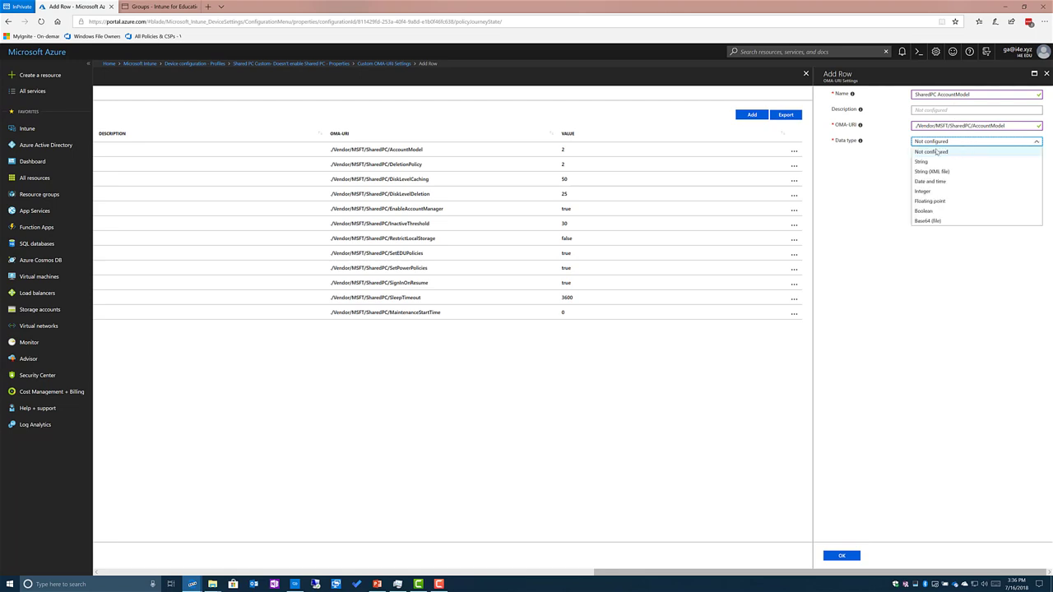
click(923, 192)
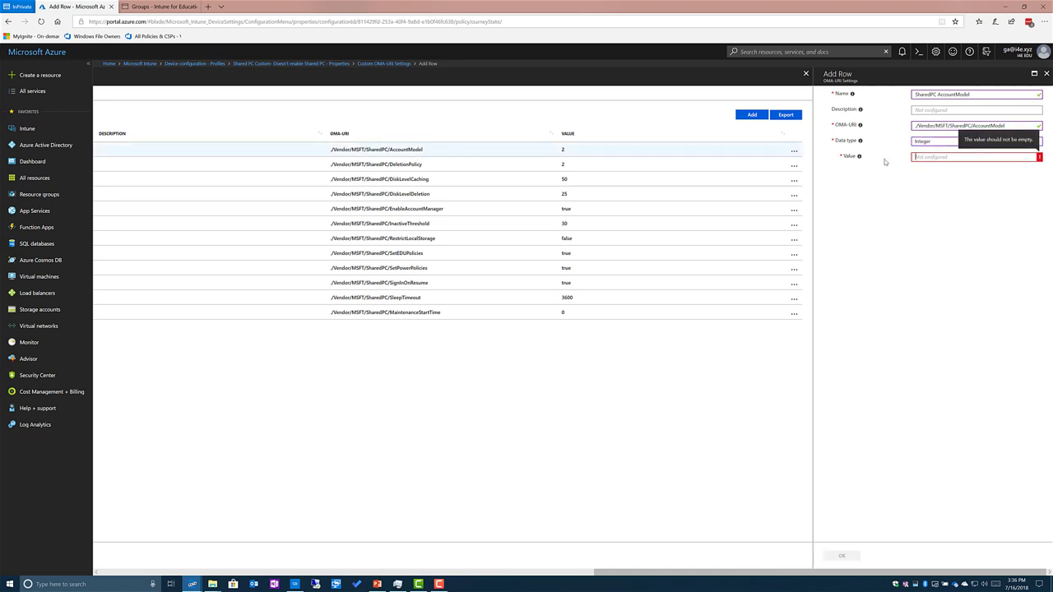
click(922, 157)
text(2)
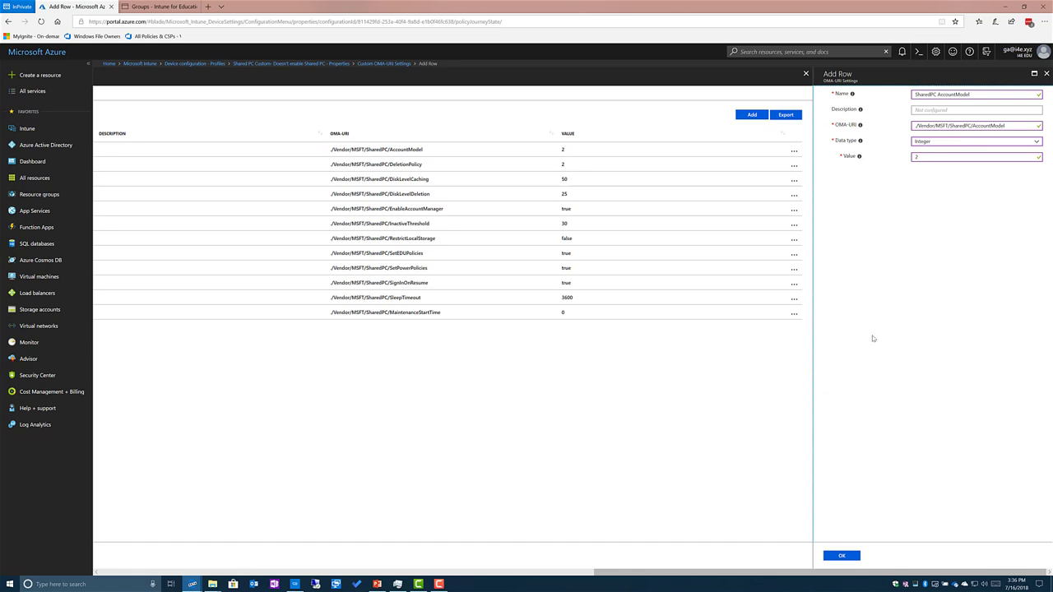
click(1045, 74)
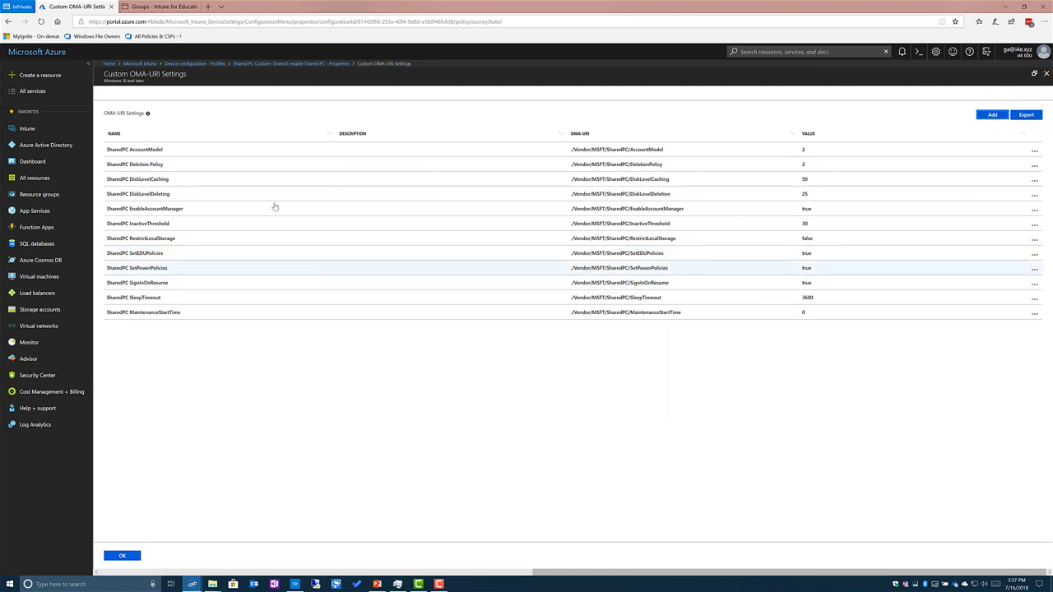
click(1046, 73)
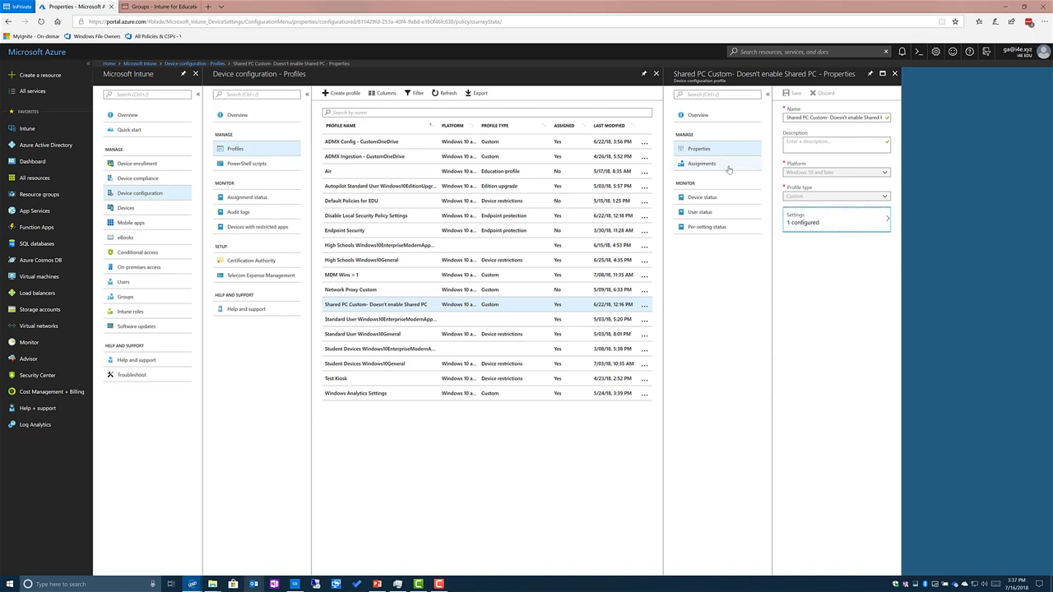
- Try assigning the Shared PC Custom profile to Selected Groups instead of all devices, and discard the unsaved assignment change
click(704, 164)
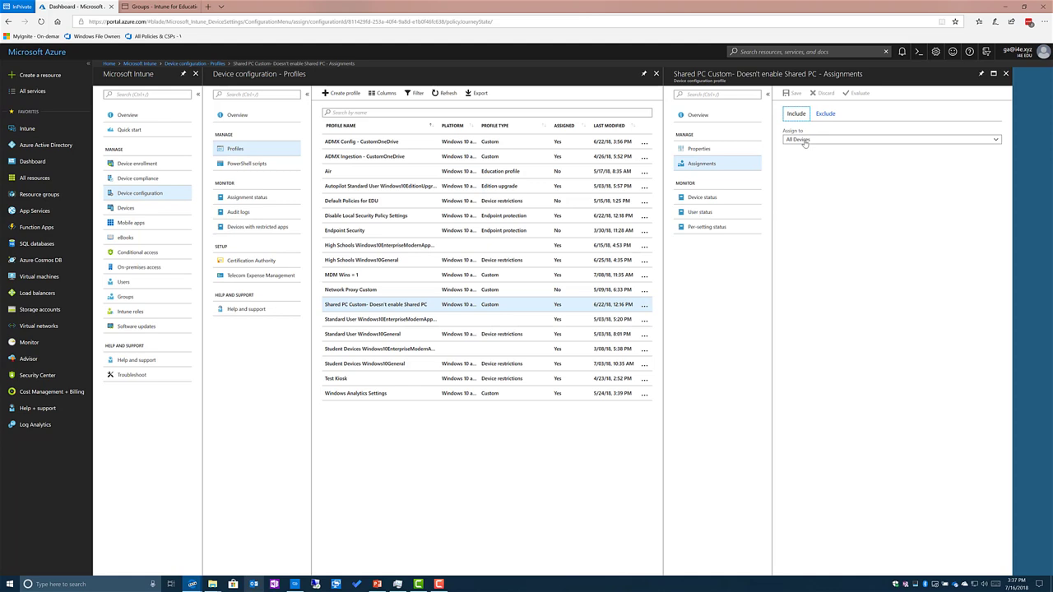
click(805, 143)
click(804, 155)
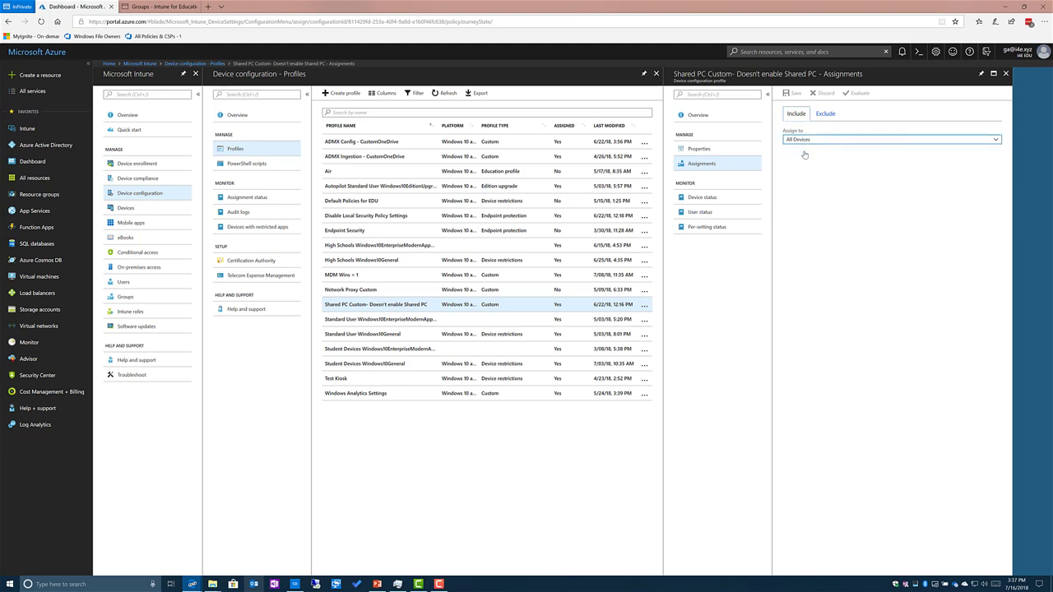
click(806, 165)
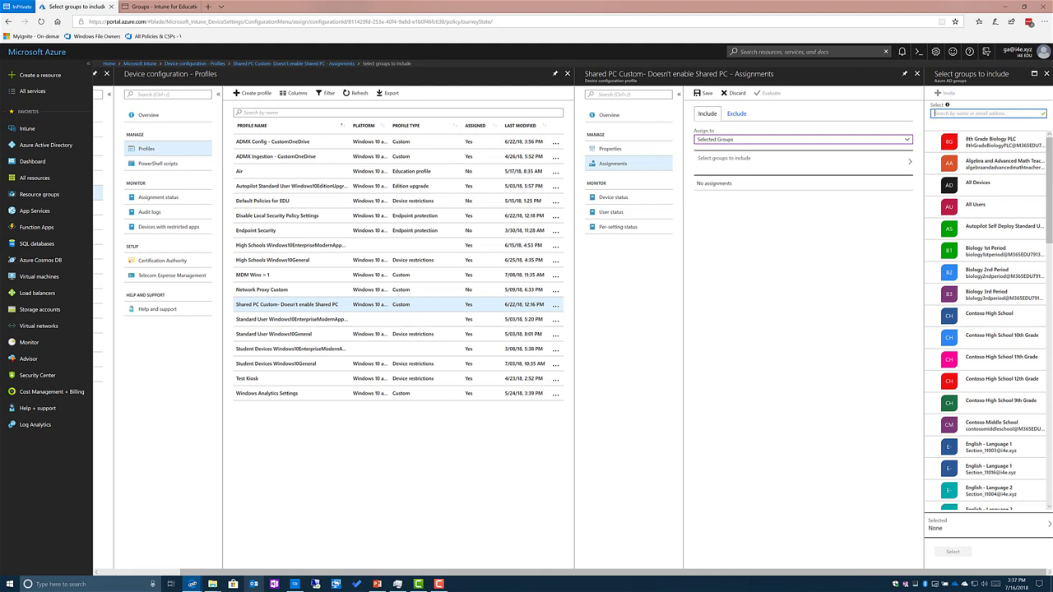
click(1046, 74)
click(1005, 74)
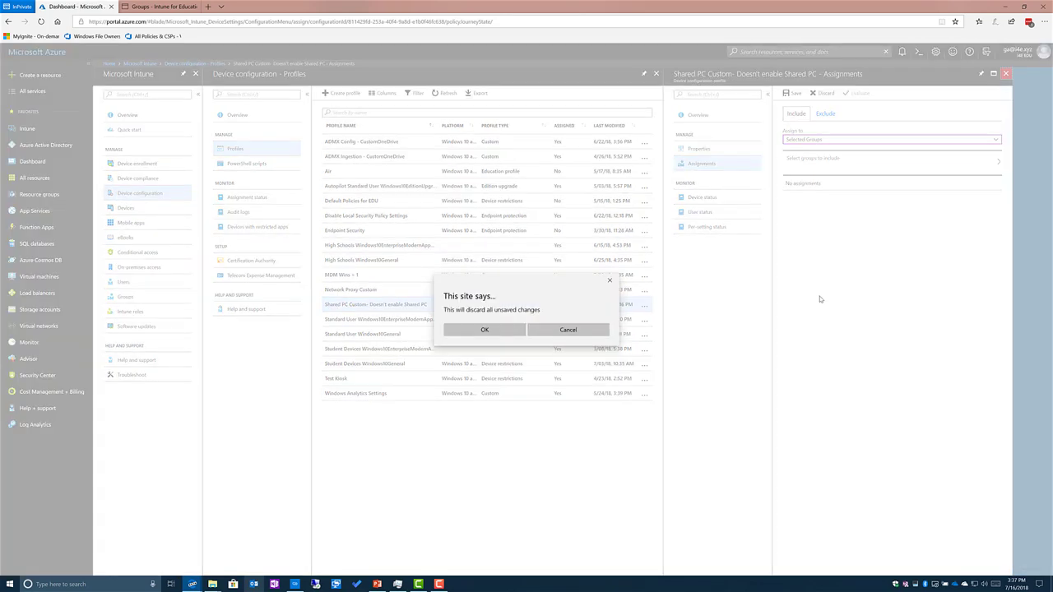
click(487, 330)
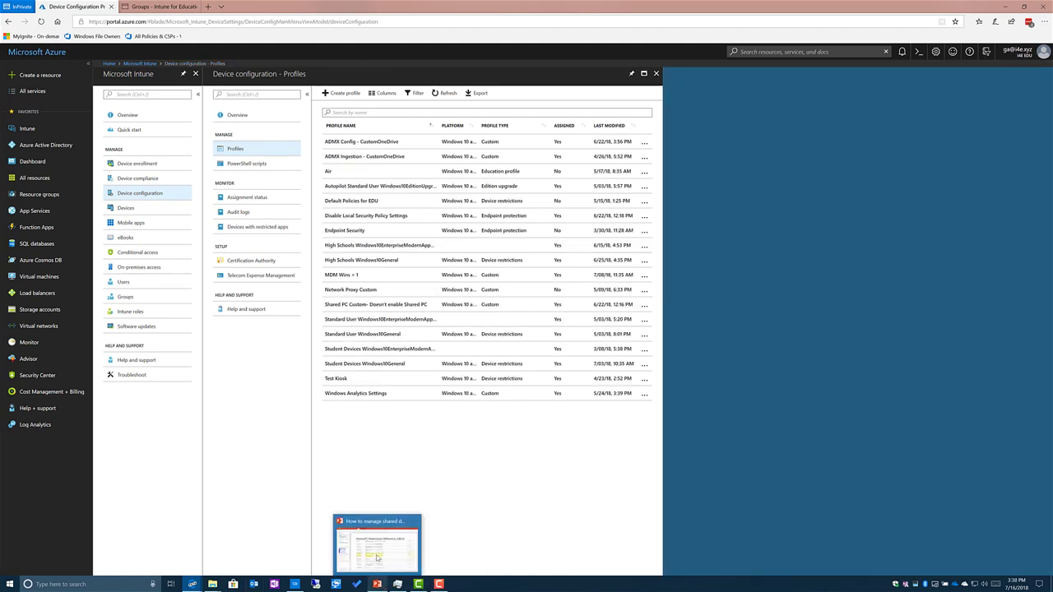
- Switch to PowerPoint to view the SharedPC NodeValues Reference (1803) slide
click(379, 584)
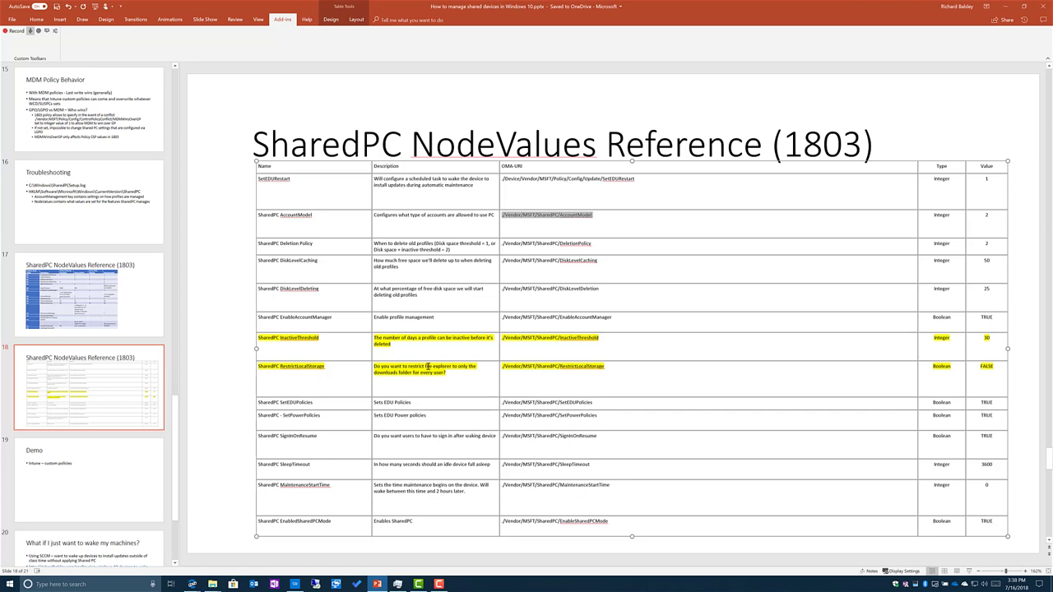
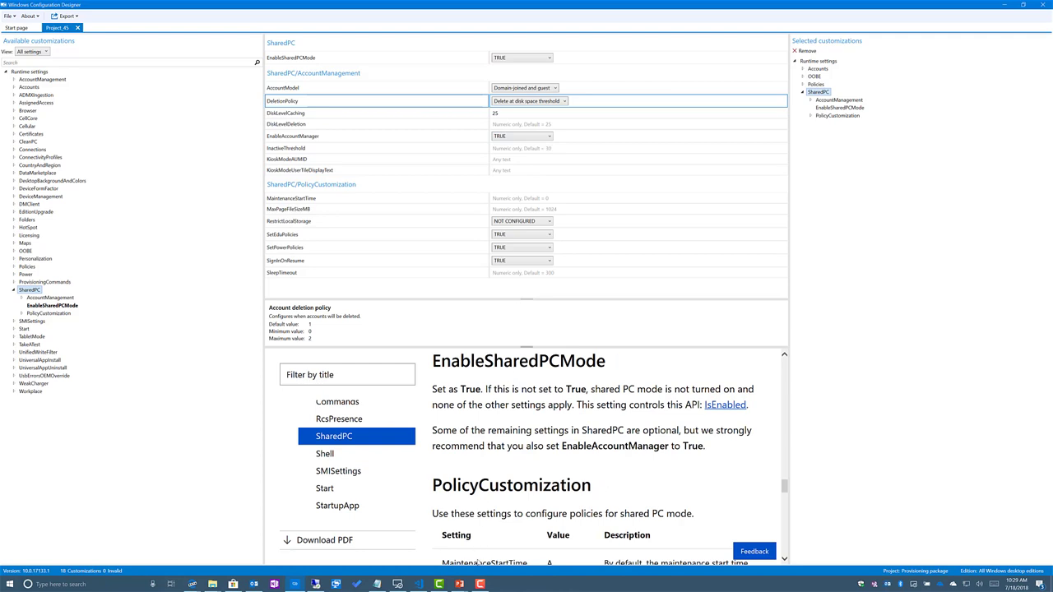
click(481, 584)
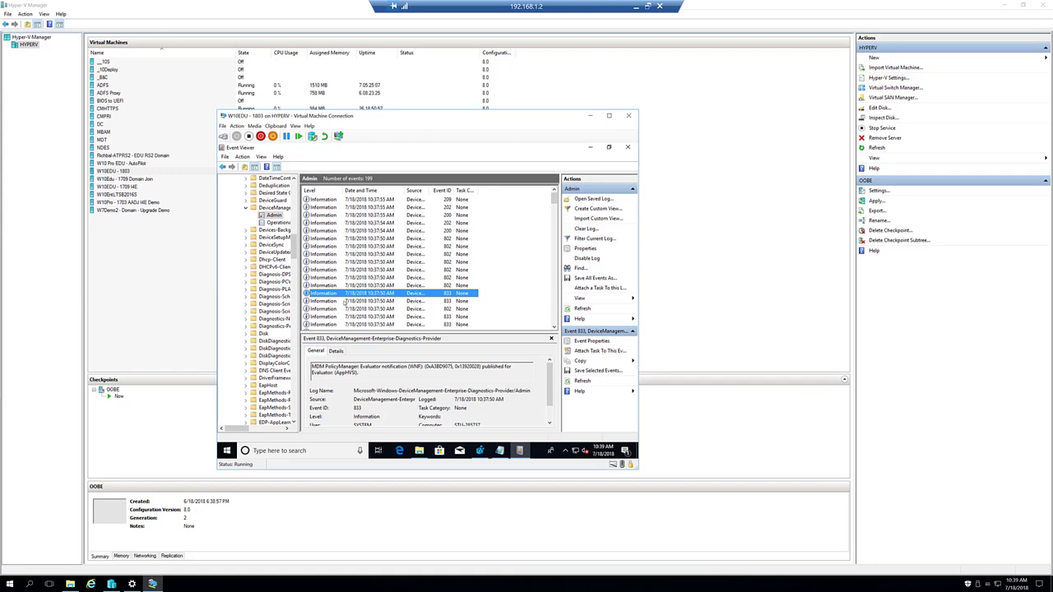
- Widen the log tree in the virtual machine's Event Viewer and examine the path to the DeviceManagement-Enterprise-Diagnostics-Provider Admin log
drag(298, 288, 331, 286)
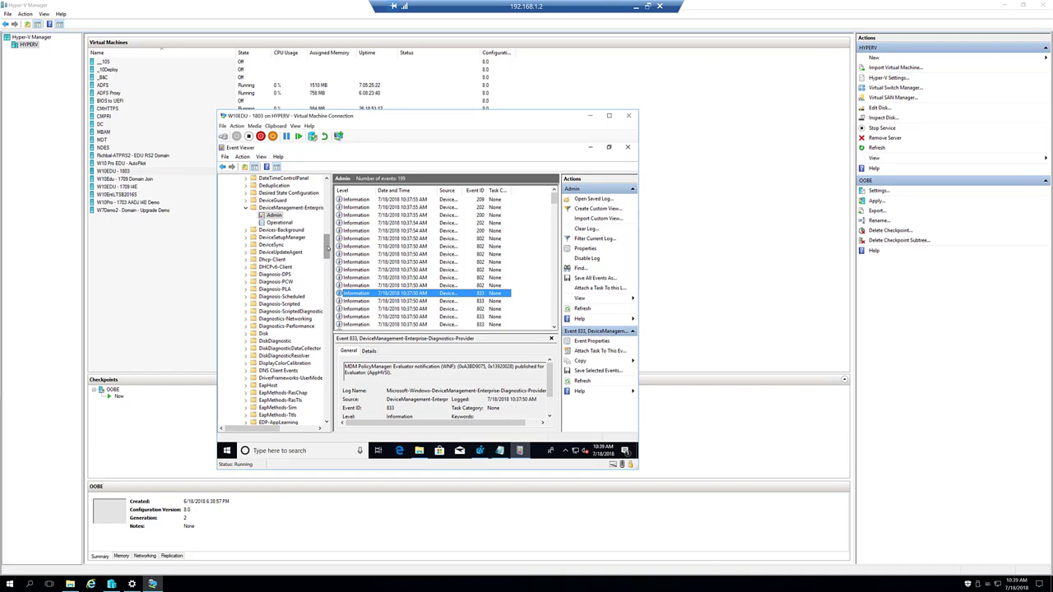
drag(330, 245, 378, 245)
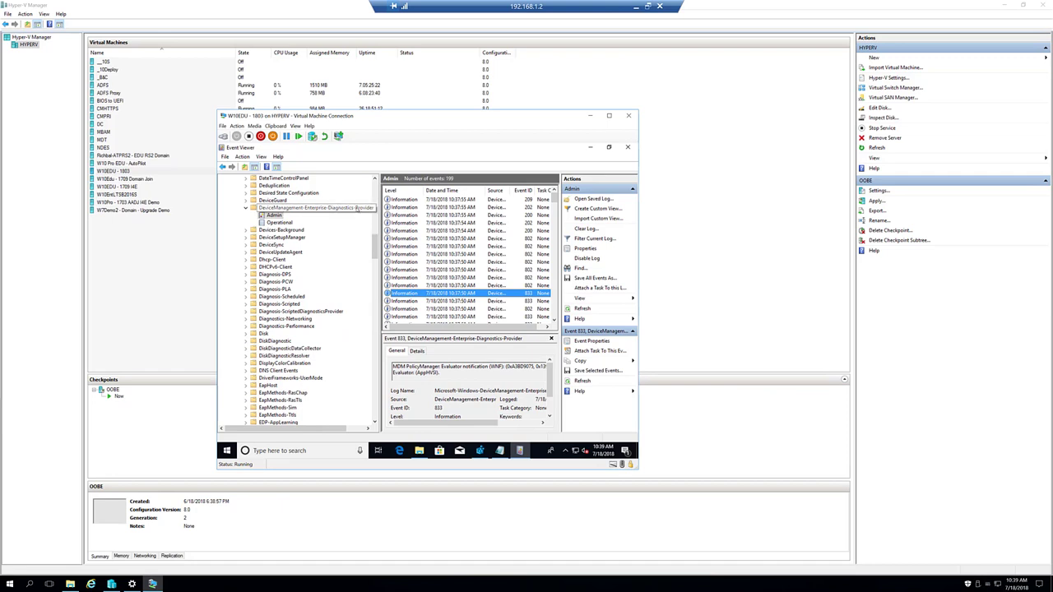
scroll(370, 233, up, 15)
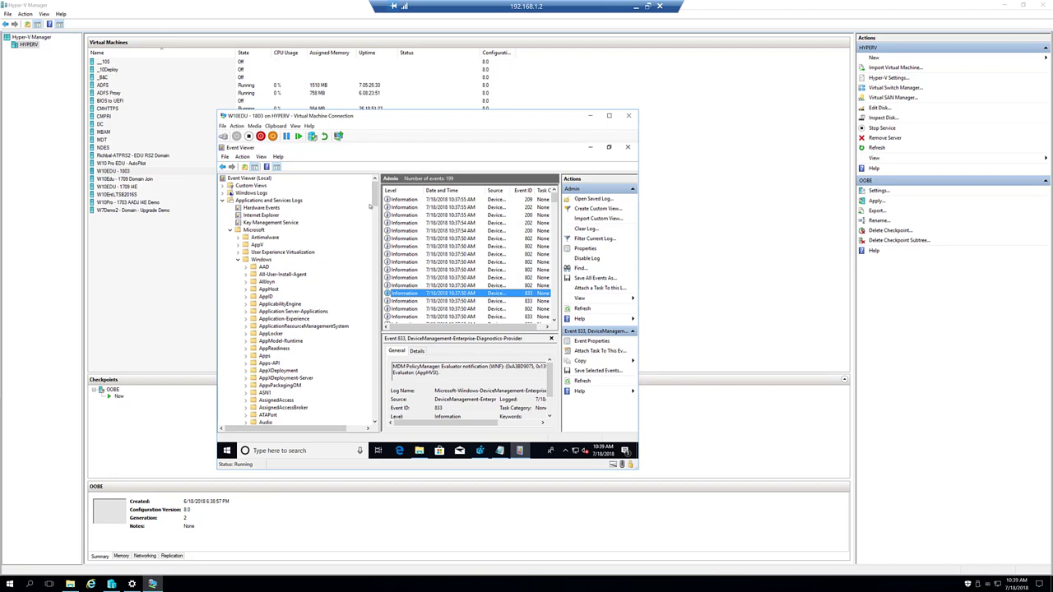
drag(375, 195, 375, 253)
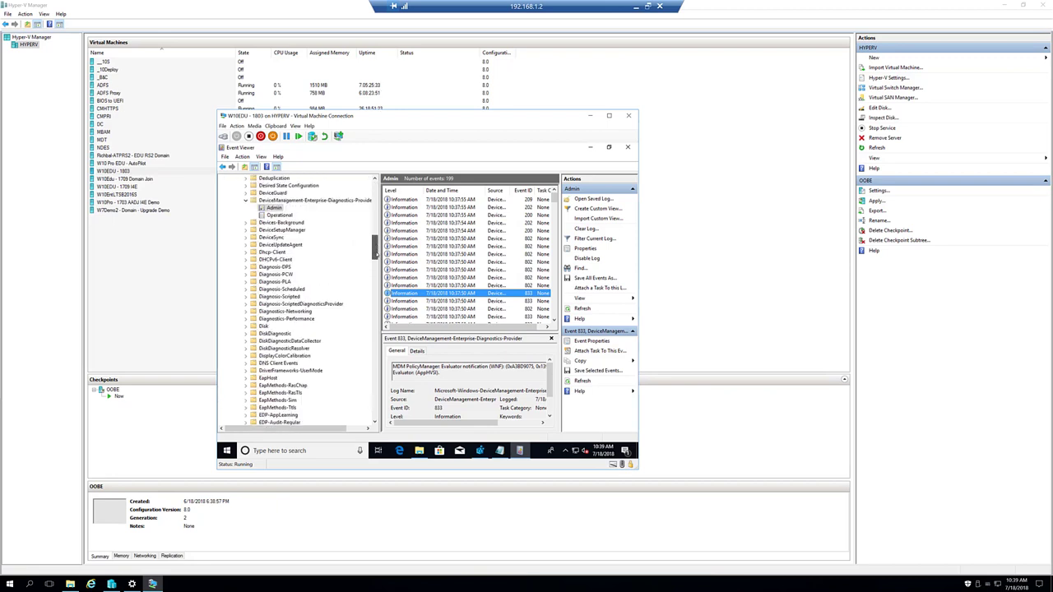
- Widen the Admin log's event list, enlarge the details pane, and examine the event 813 entry for the MDMWinsOverGP policy
click(274, 209)
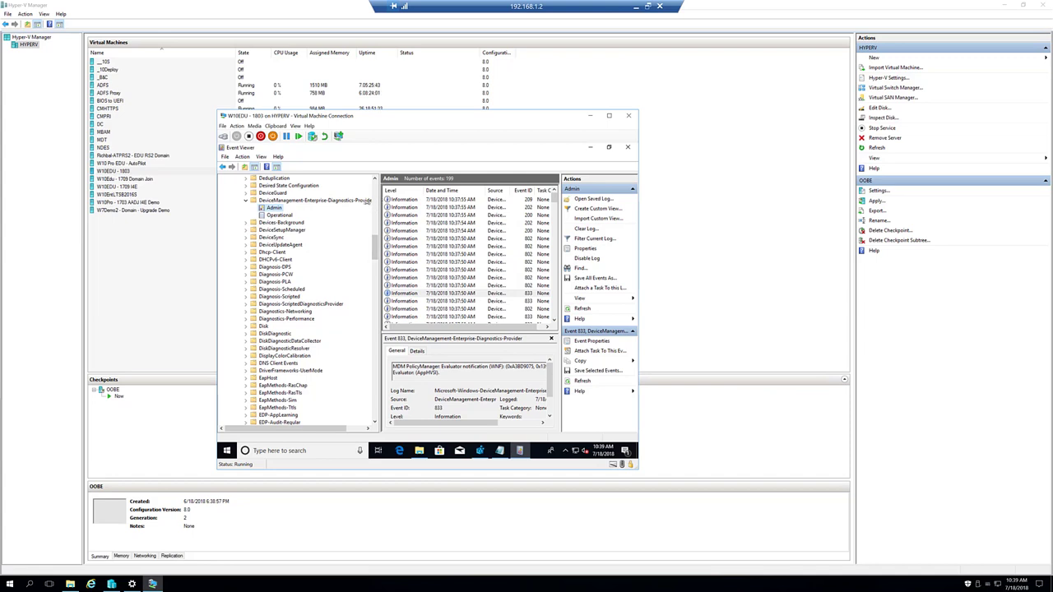
drag(377, 204, 344, 204)
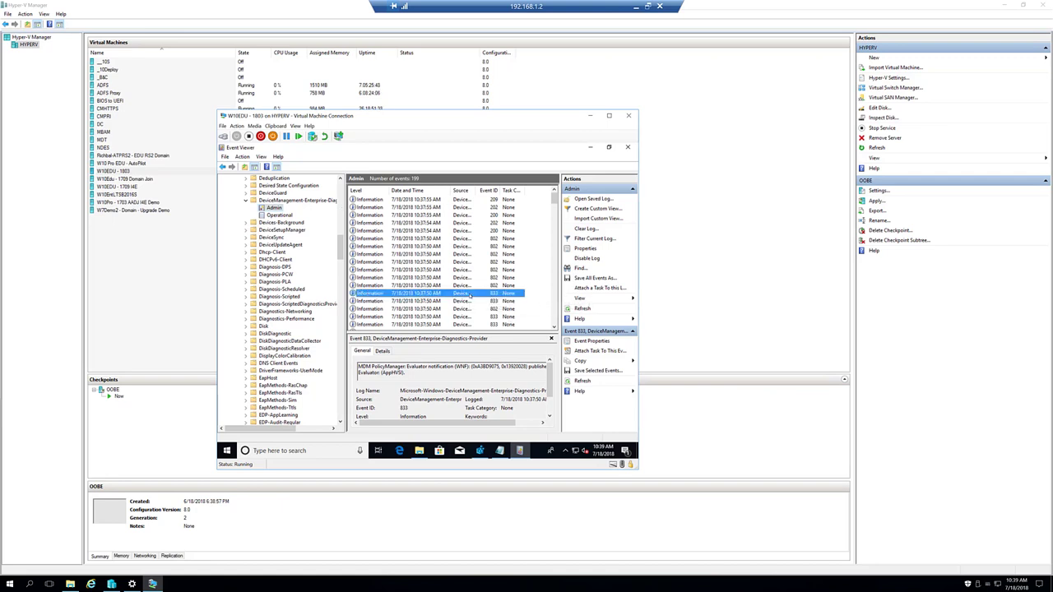
scroll(509, 321, down, 5)
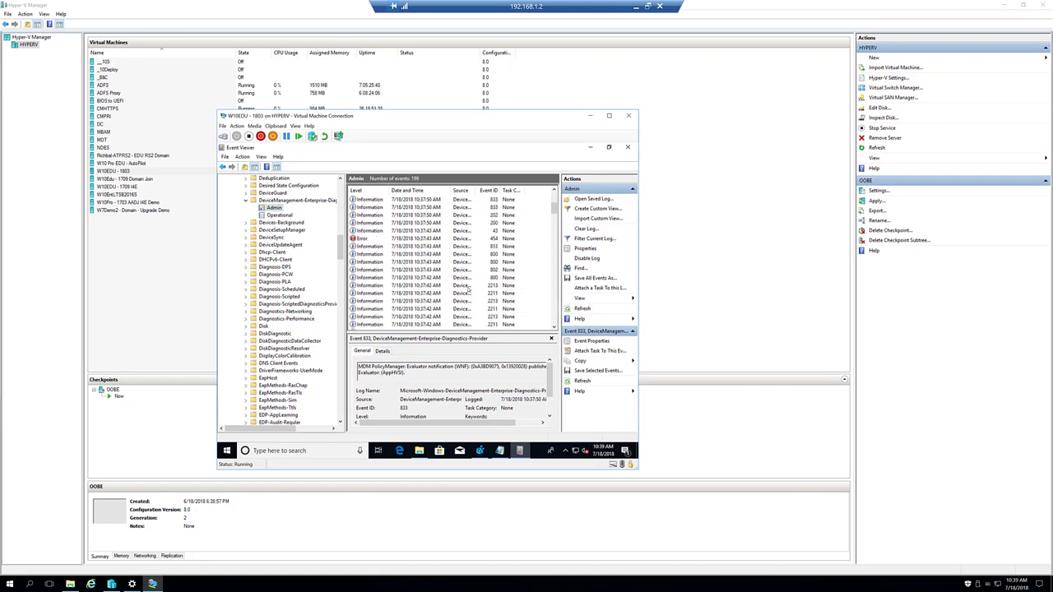
click(488, 246)
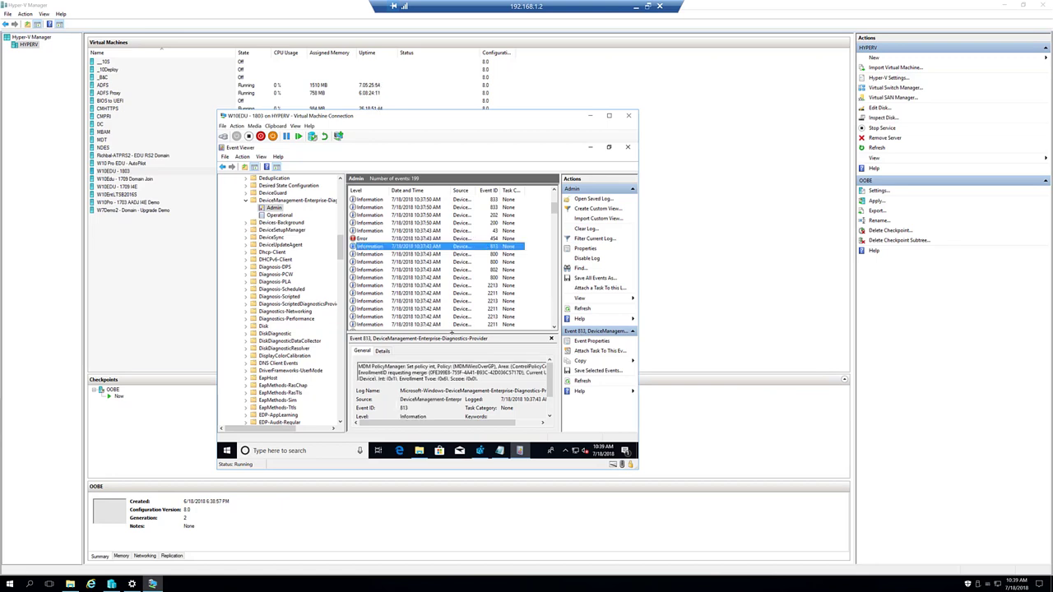
drag(453, 337, 454, 310)
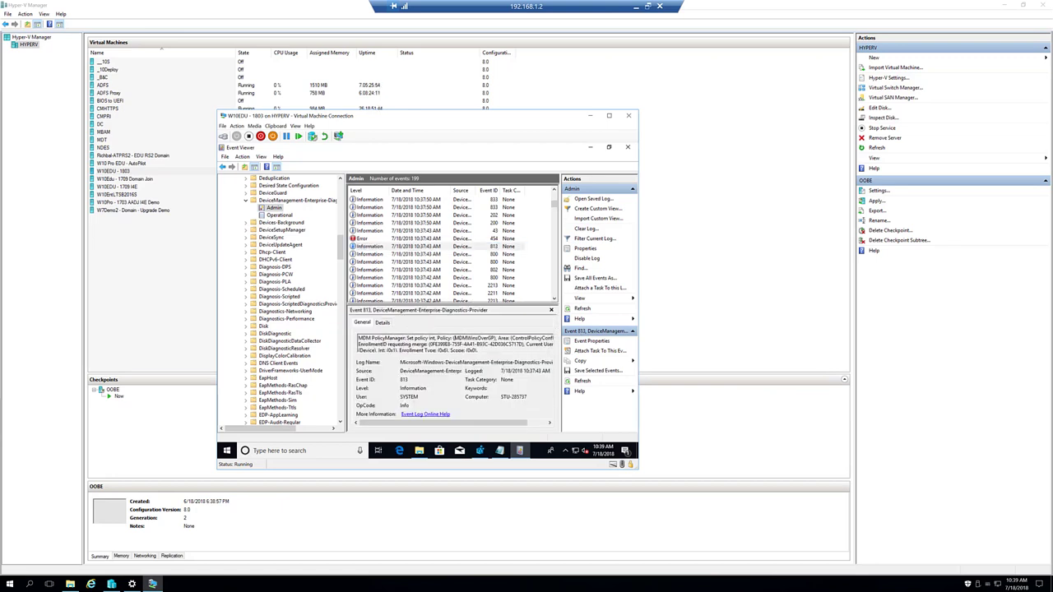
drag(355, 338, 492, 338)
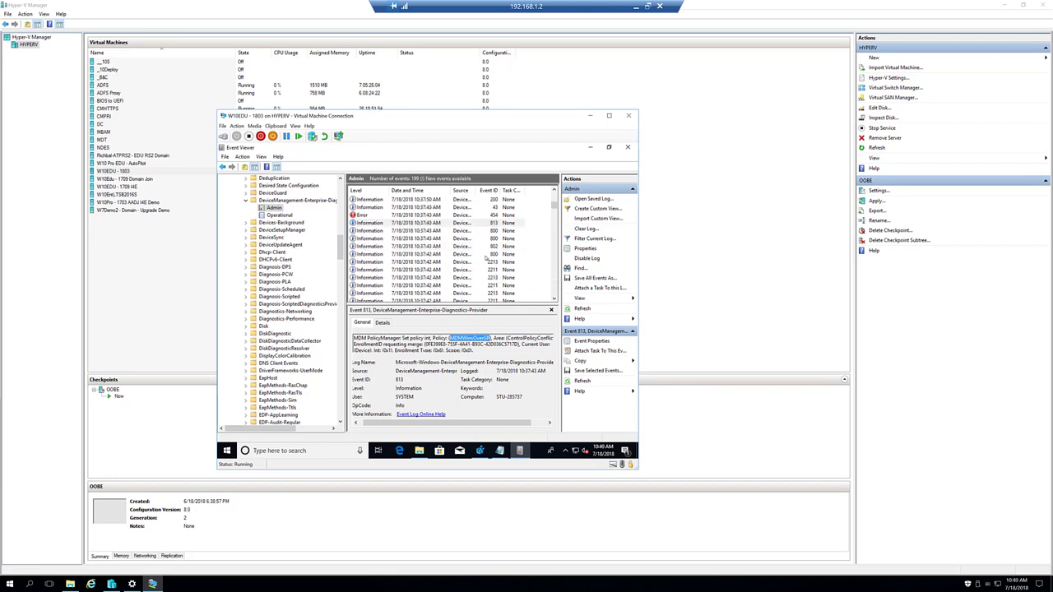
- Examine the event 813 entries for the AllowRegion and AllowDateTime policies and browse the older events in the Admin log
scroll(486, 259, down, 5)
scroll(485, 260, down, 3)
click(493, 231)
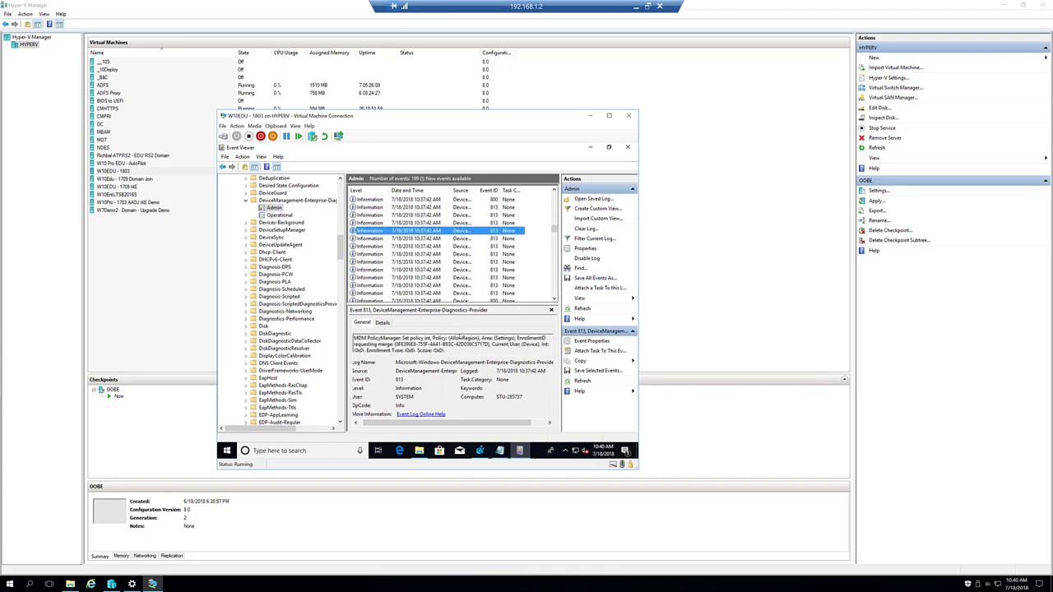
key(Down)
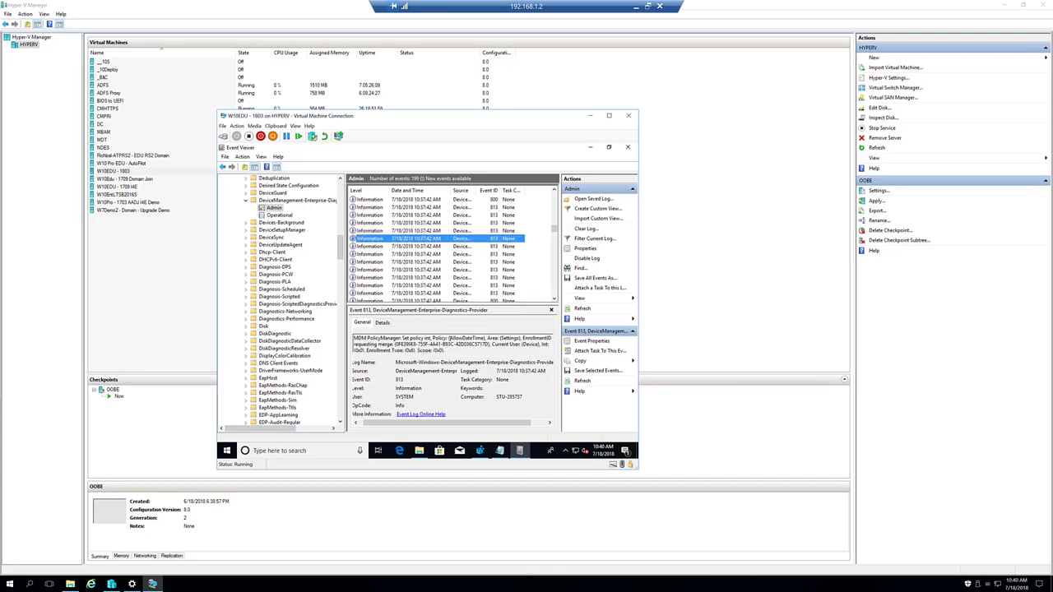
drag(449, 338, 476, 338)
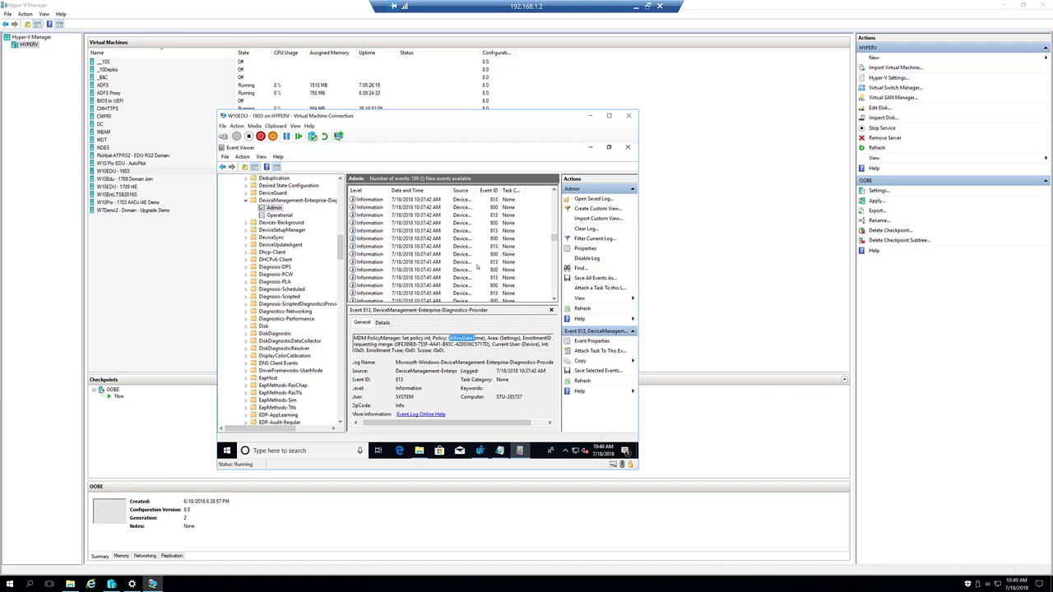
scroll(476, 266, down, 5)
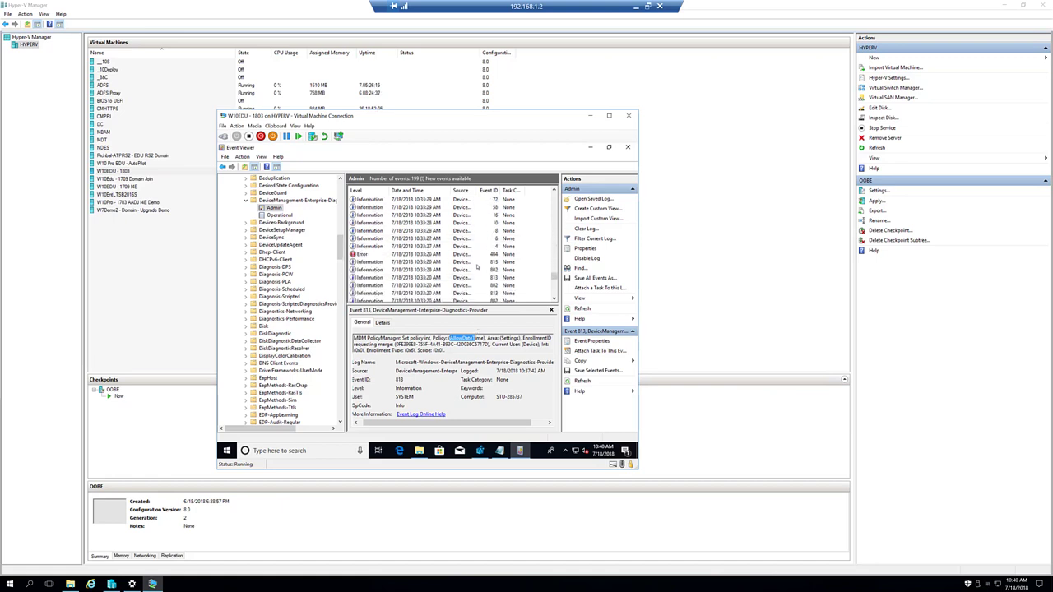
scroll(477, 266, down, 3)
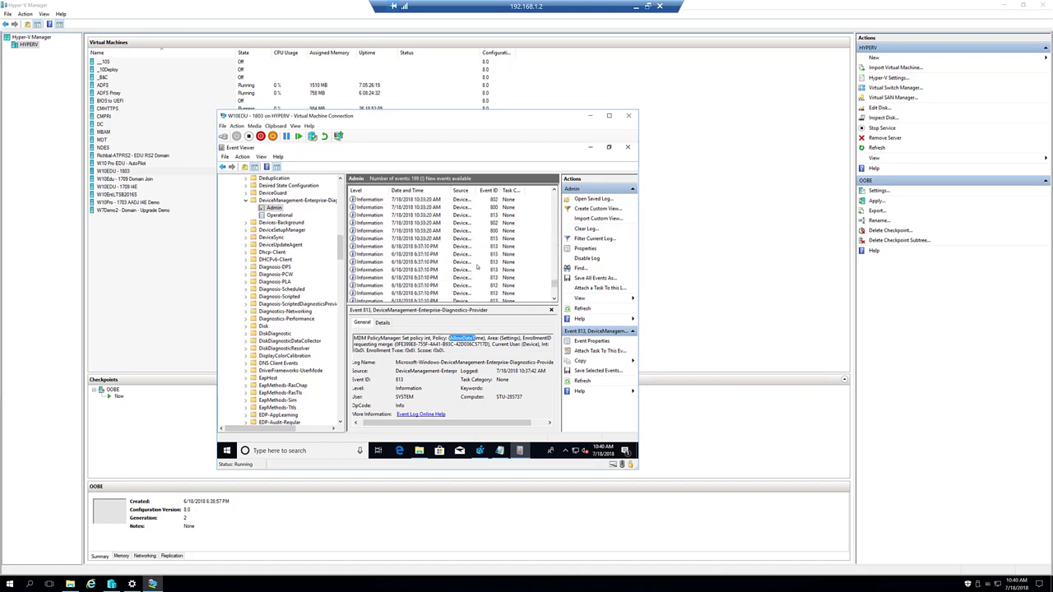
scroll(476, 266, up, 10)
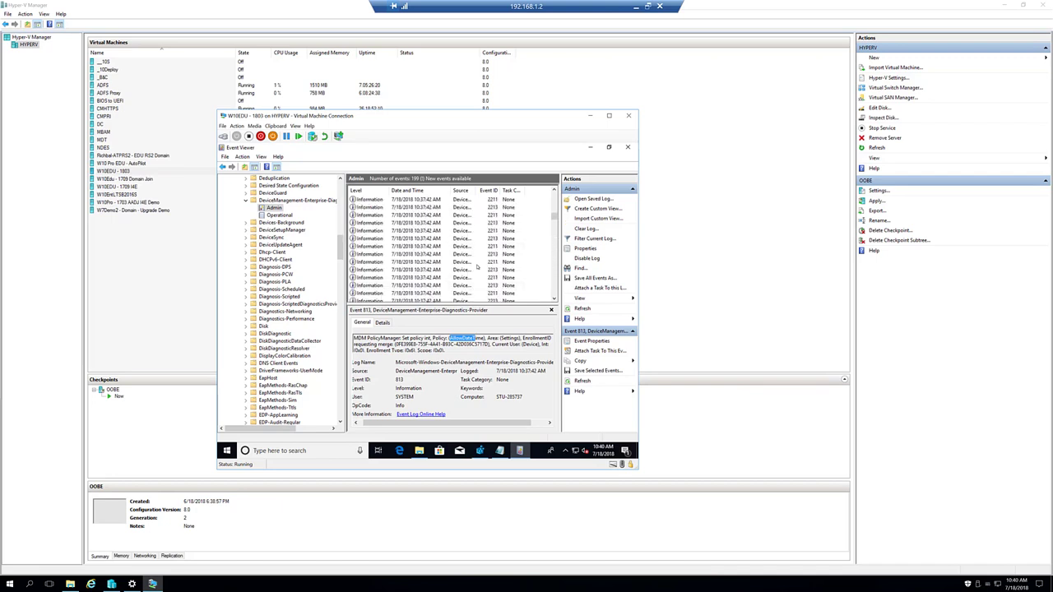
scroll(476, 266, up, 3)
- Refresh the Admin log, search it for "sharedpc", and select the matching error event 404
click(582, 308)
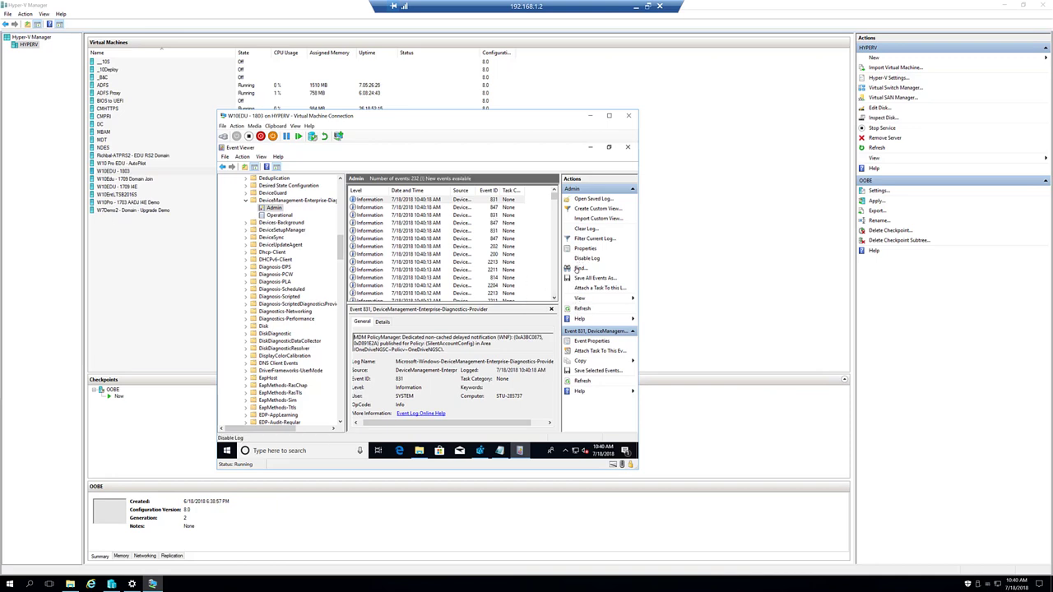
click(579, 268)
text(4)
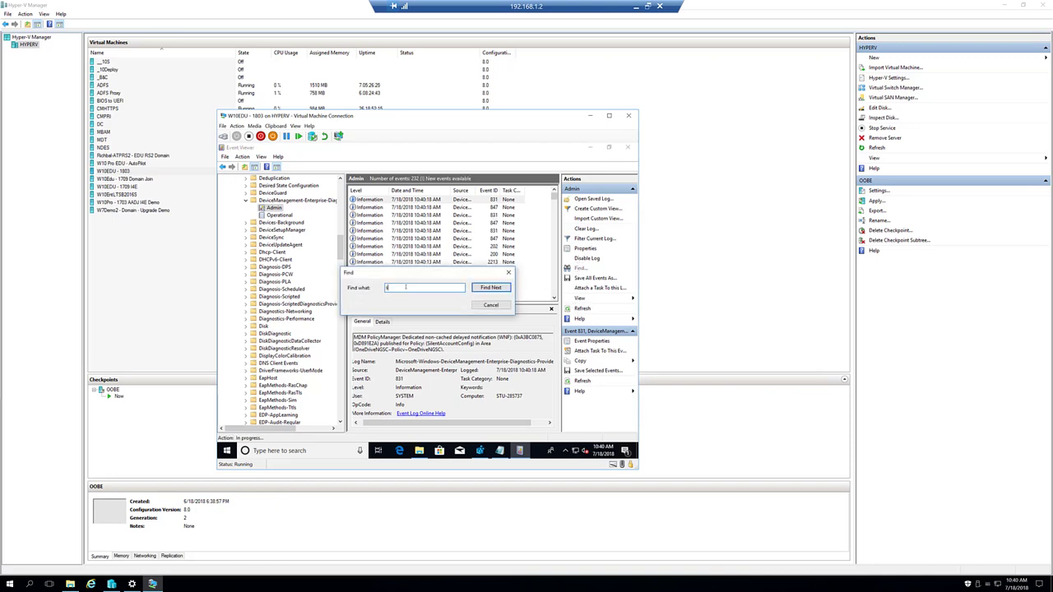
text(haredpc)
key(Return)
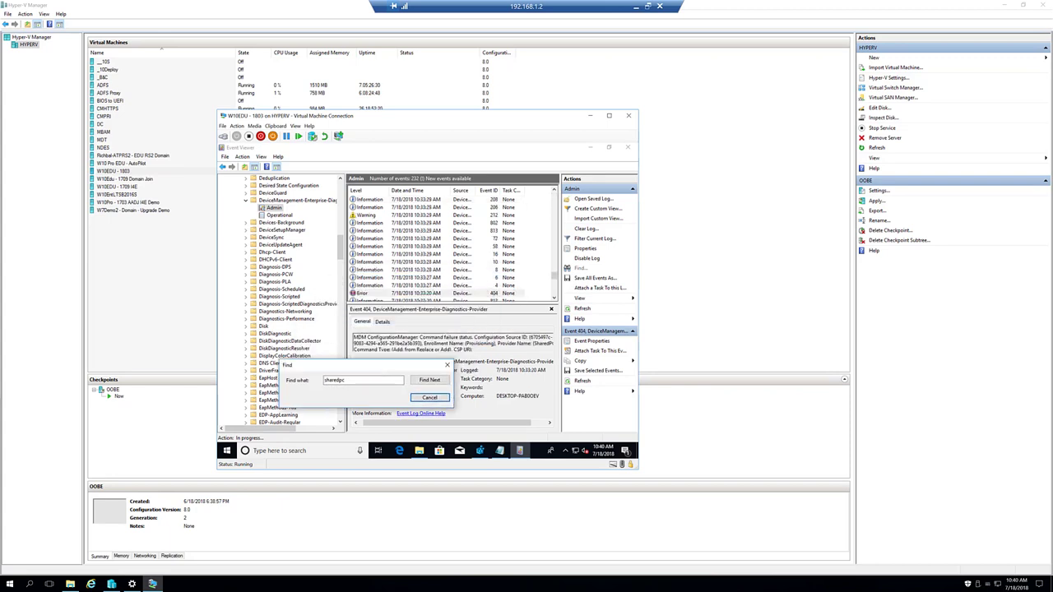
click(427, 381)
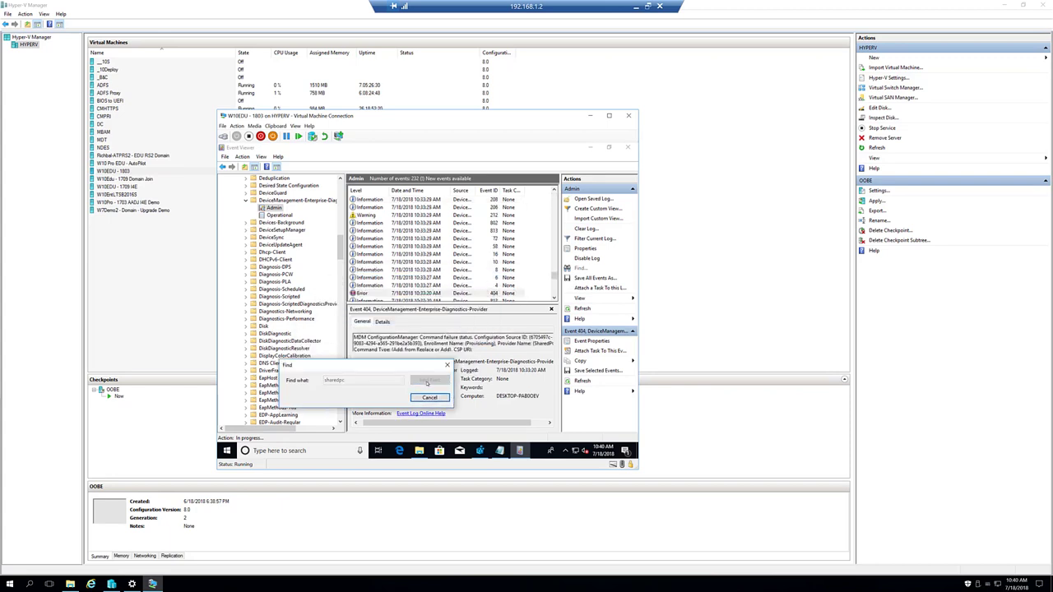
click(494, 330)
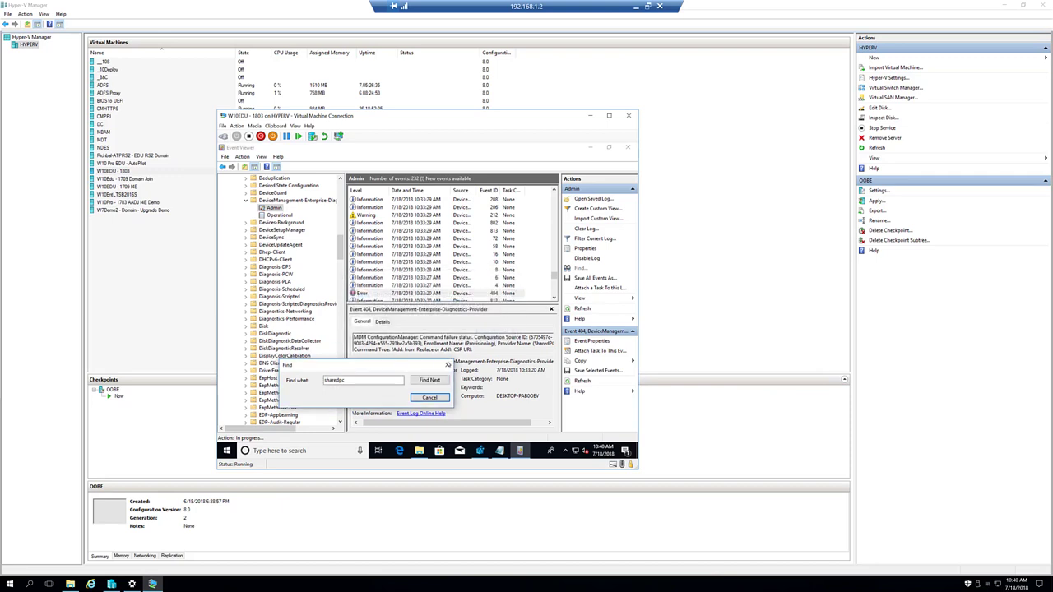
click(448, 364)
click(442, 295)
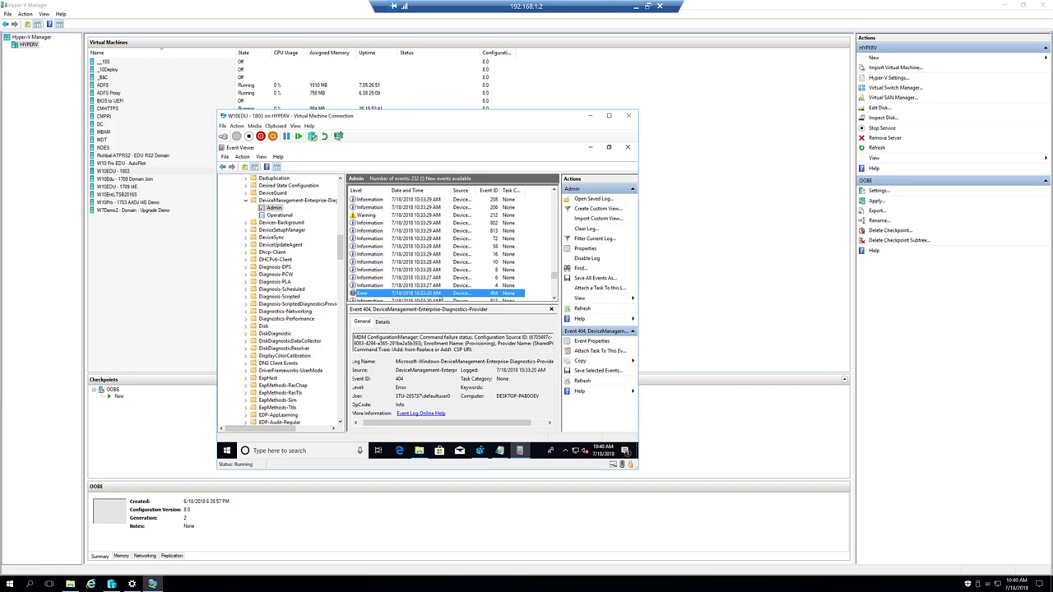
- Switch to a maximized Registry Editor, widen the key tree at the SharedPC key, and view its NodeValues subkey
mouse_move(480, 452)
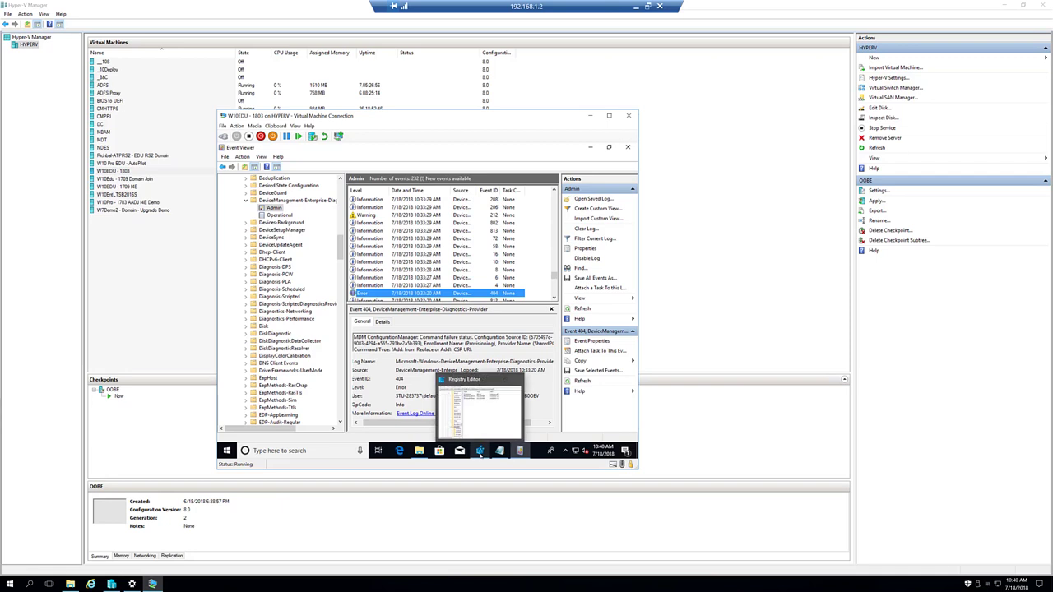
click(480, 453)
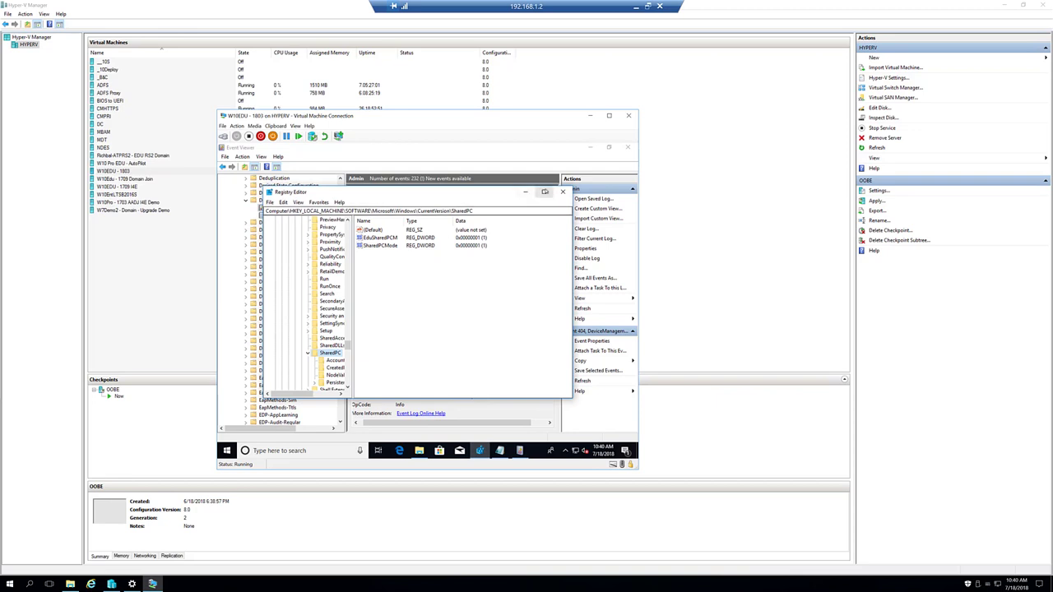
click(544, 192)
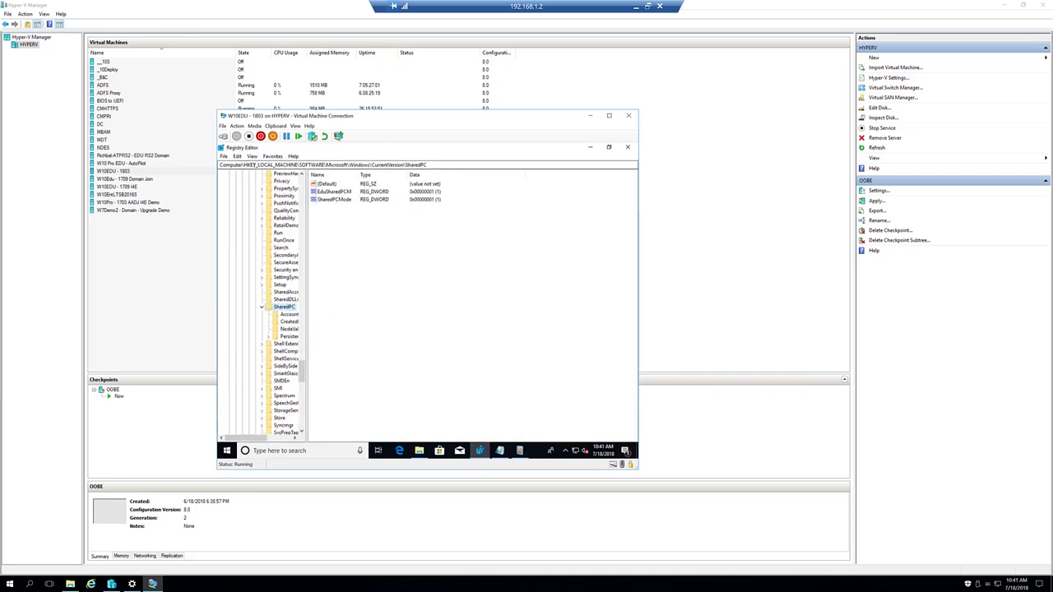
click(293, 164)
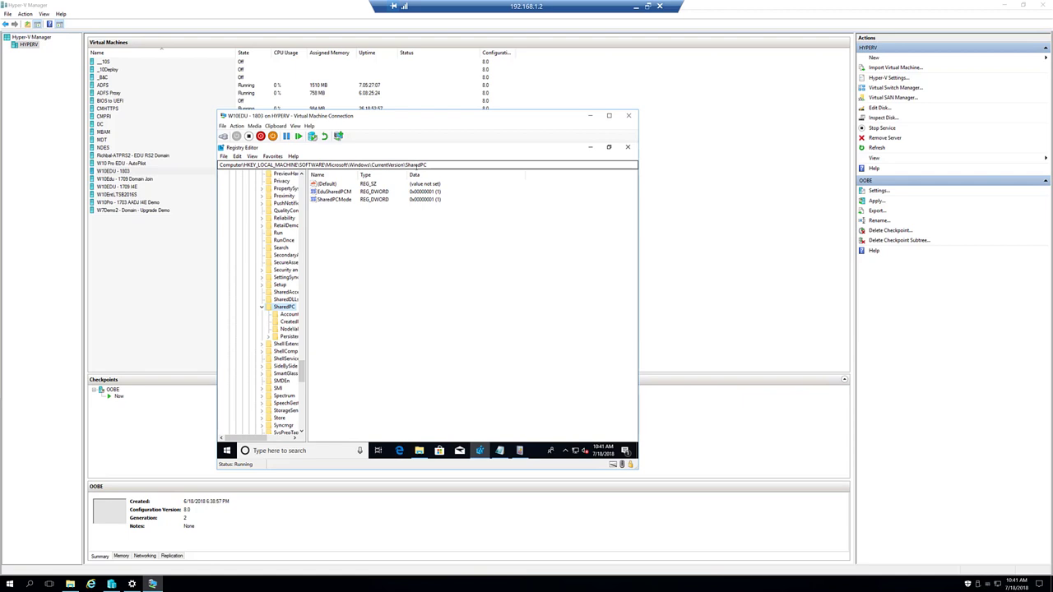
drag(305, 293, 344, 294)
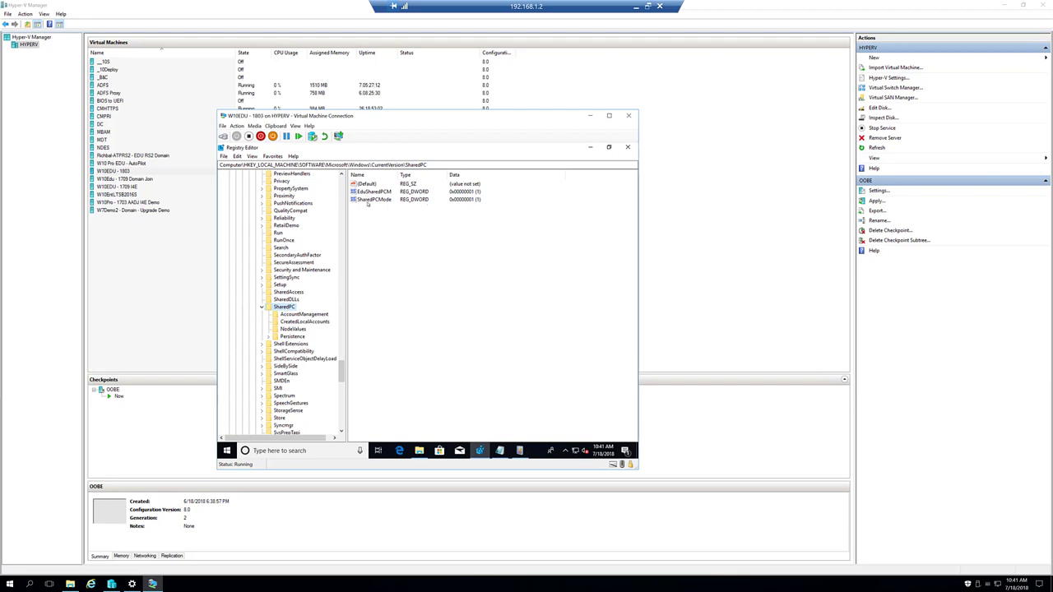
click(293, 329)
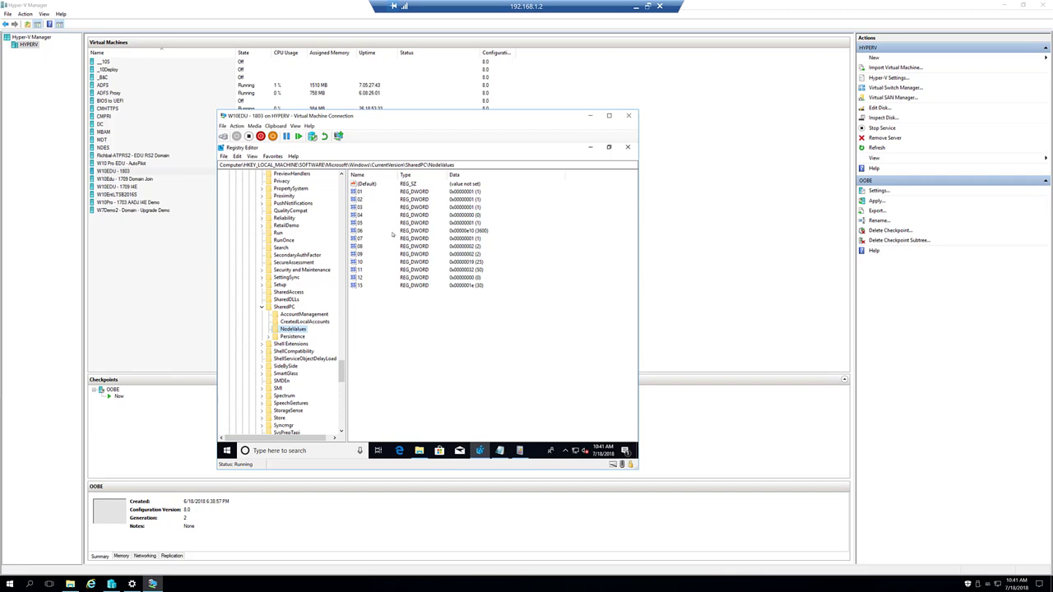
- View the SharedPCSetup log in Notepad and locate its text file in the C:\Windows folder
click(499, 451)
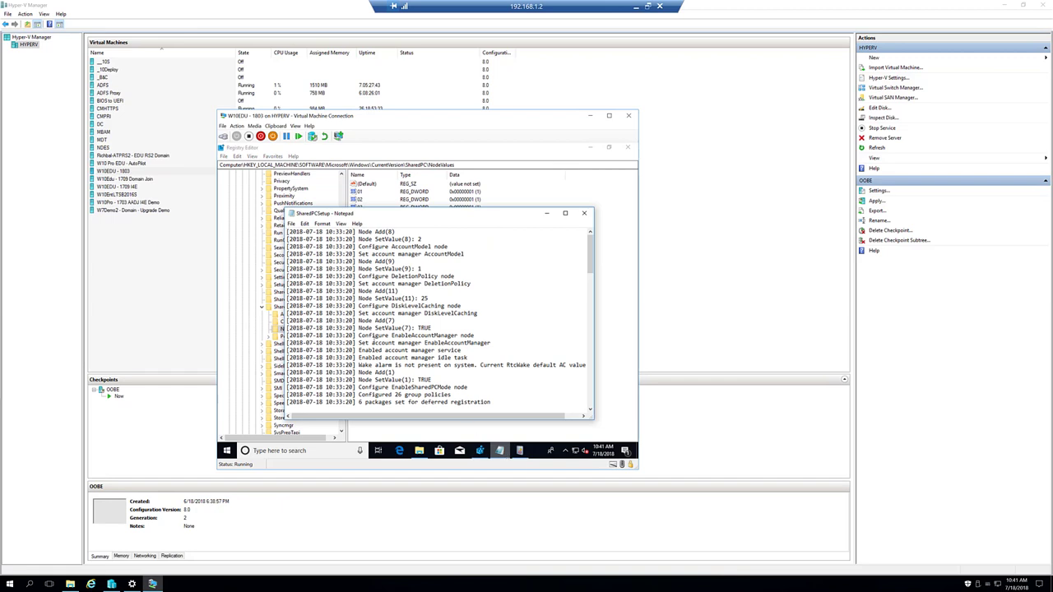
drag(354, 214, 411, 206)
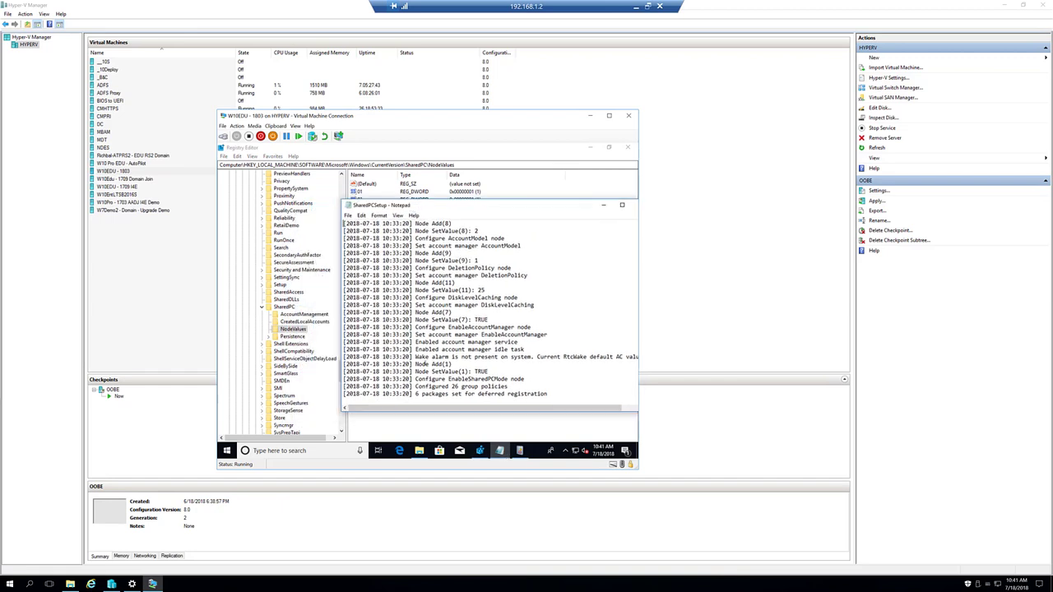
click(419, 451)
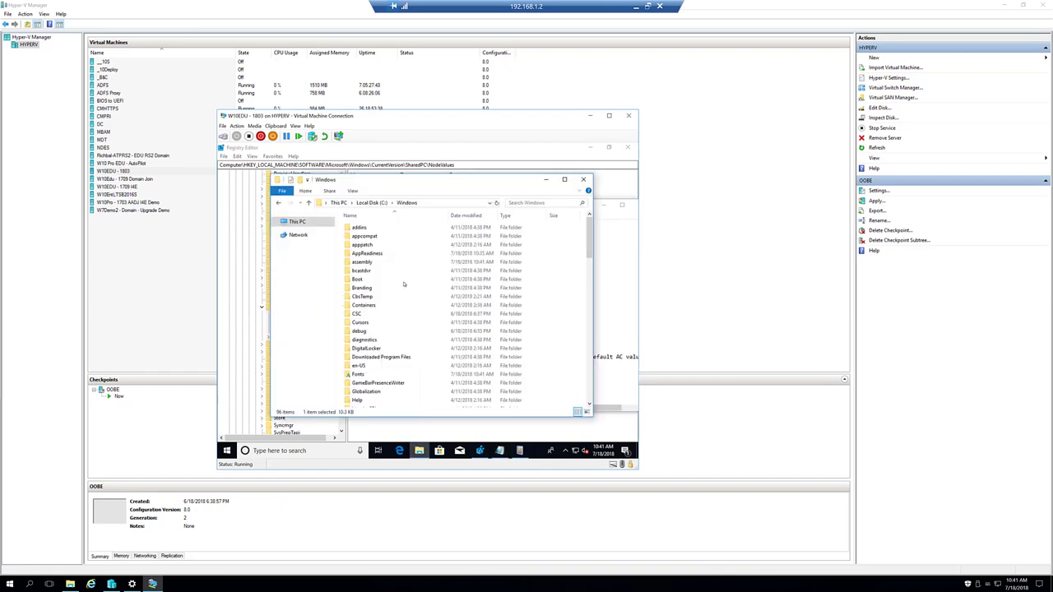
click(371, 322)
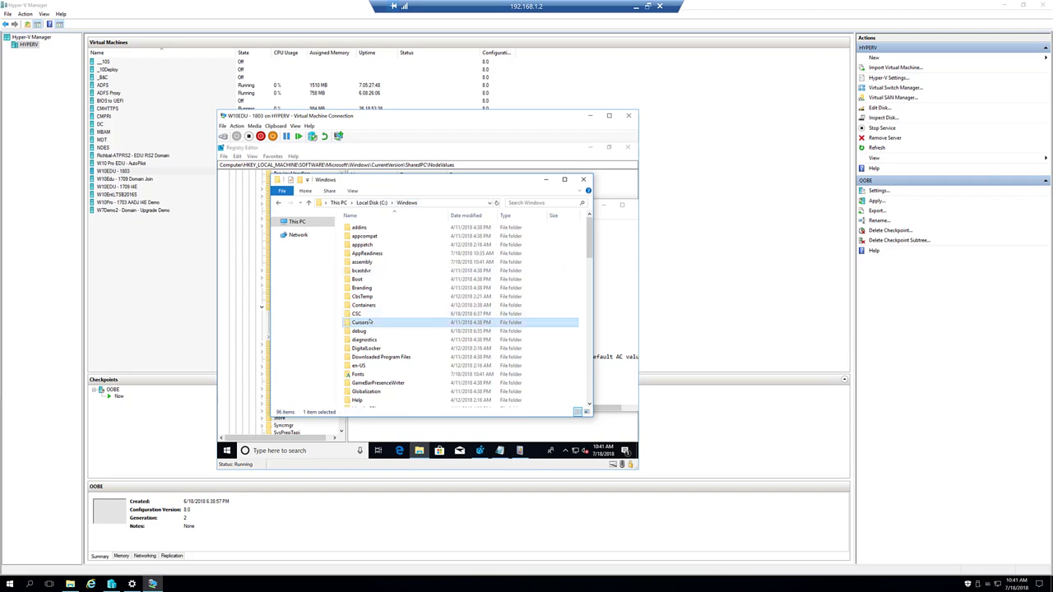
key(s)
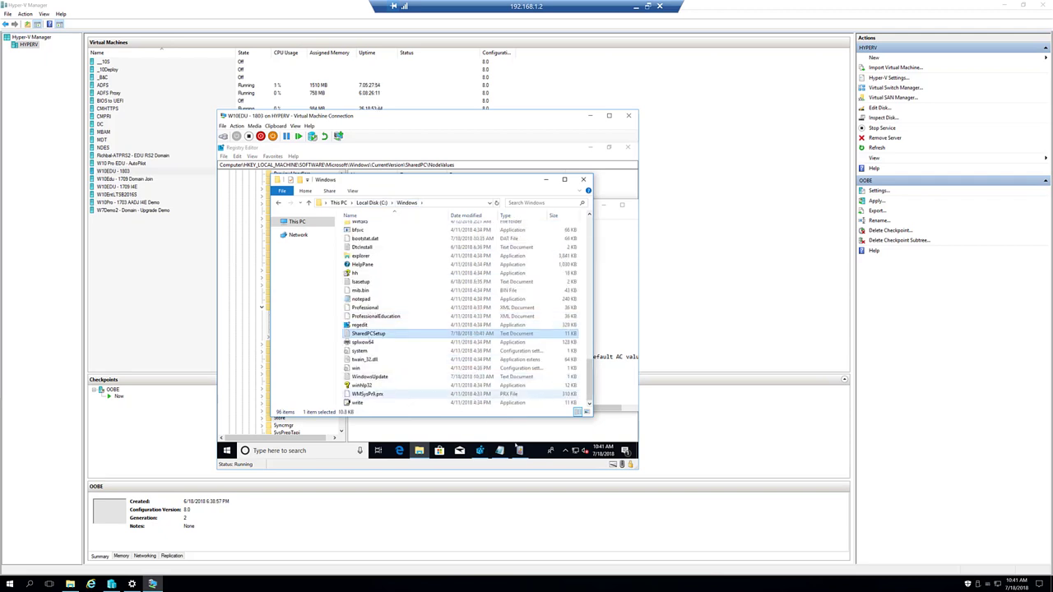
key(Return)
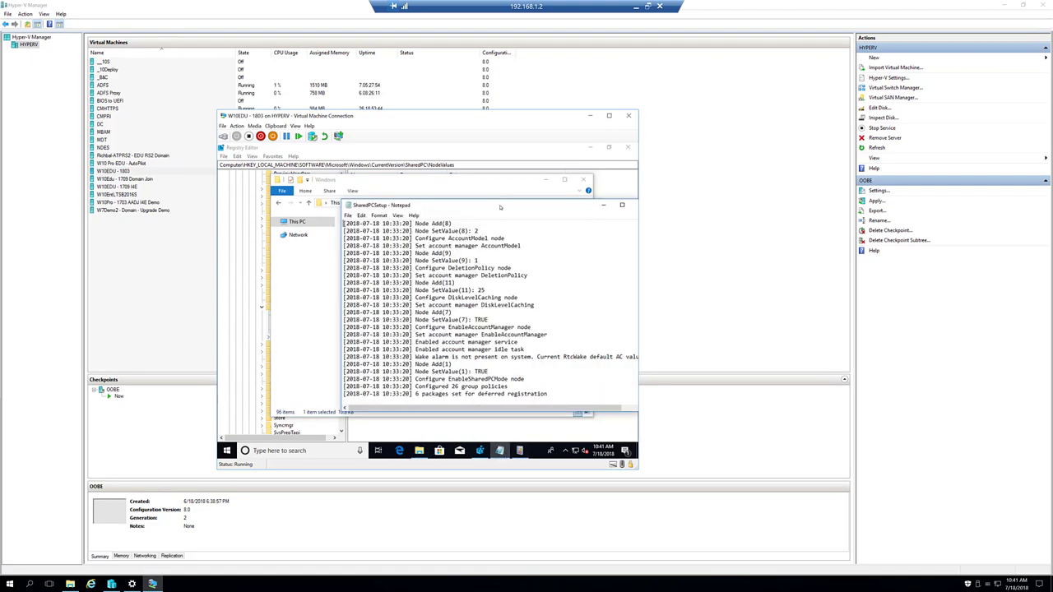
- Maximize the SharedPCSetup log, read through its node entries, and highlight the Node Add(8) block that configures AccountModel
double_click(499, 207)
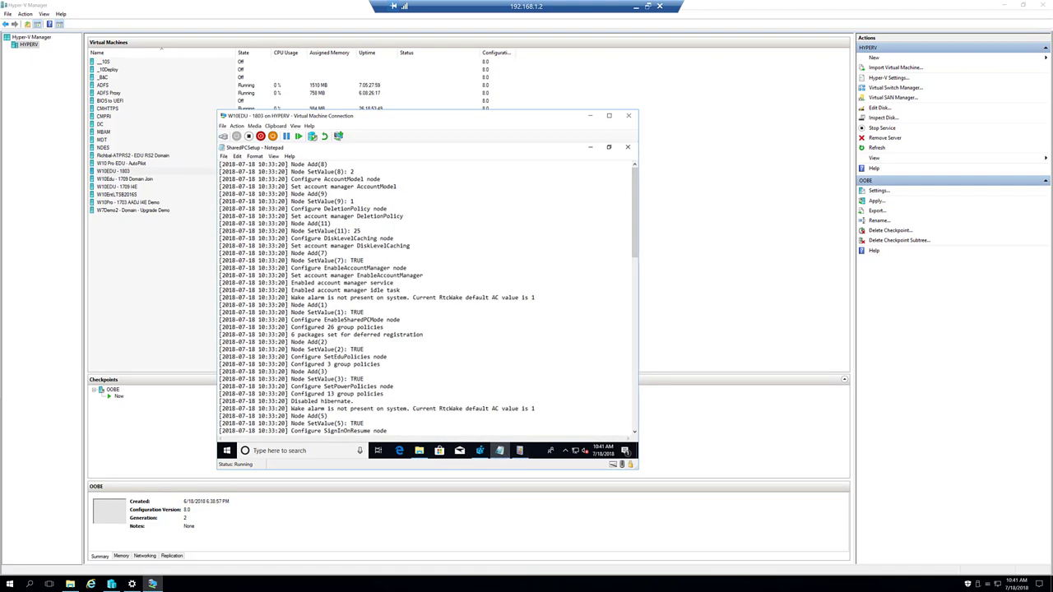
scroll(427, 297, down, 10)
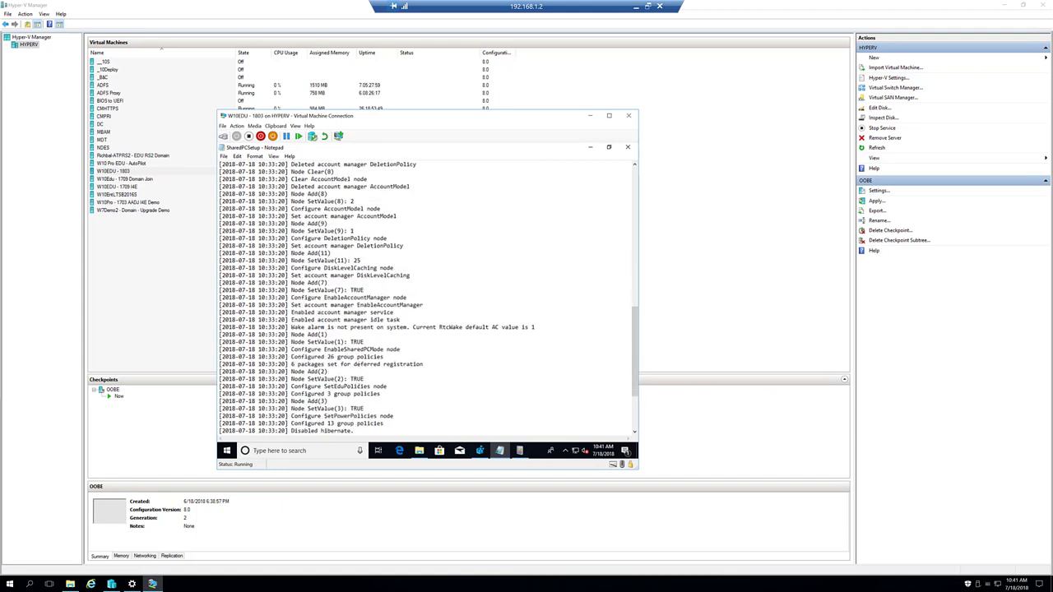
scroll(428, 297, down, 3)
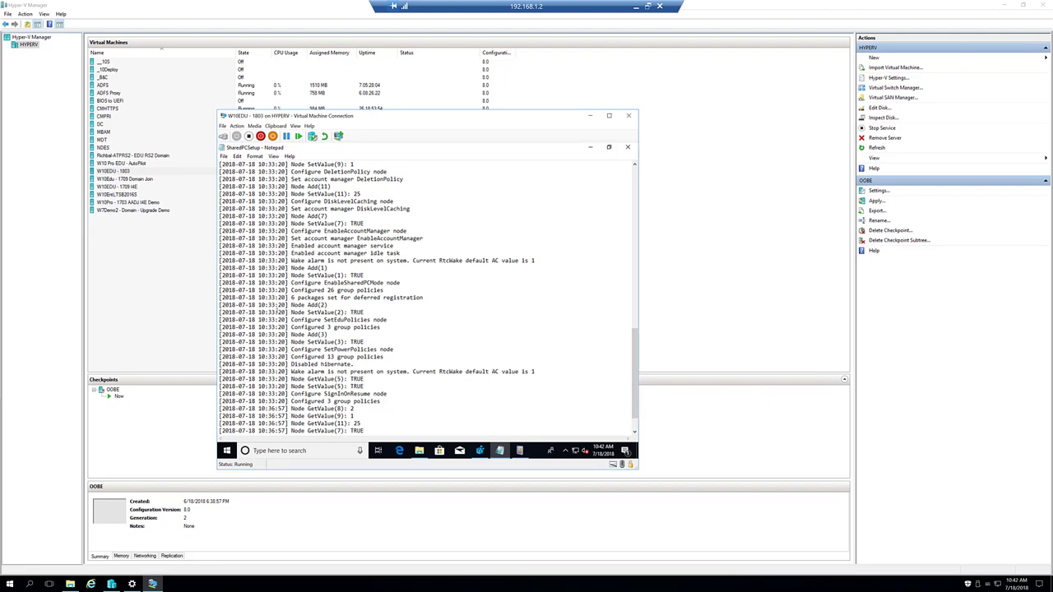
scroll(427, 296, up, 15)
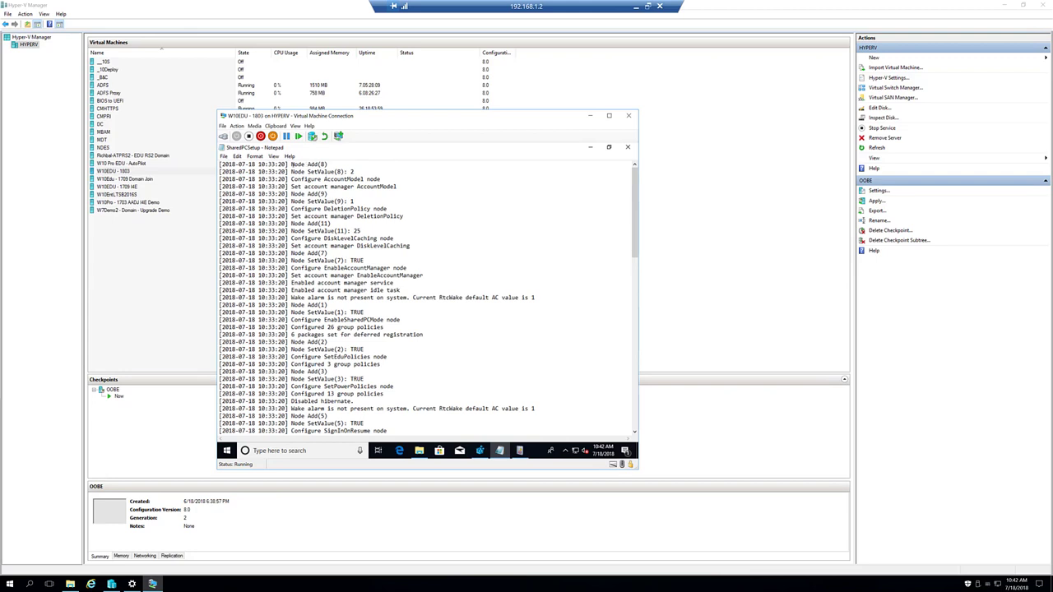
drag(291, 164, 356, 171)
drag(406, 187, 274, 164)
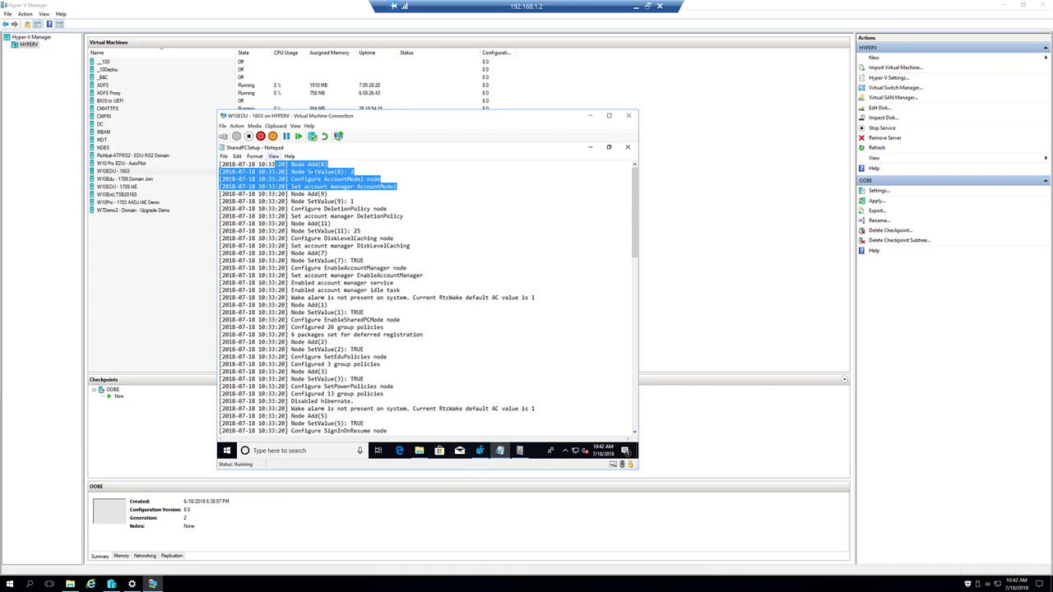
- Check value 08 under NodeValues in Registry Editor, and highlight the SetValue(8) value and "Set account manager AccountModel" in the SharedPCSetup log
click(482, 451)
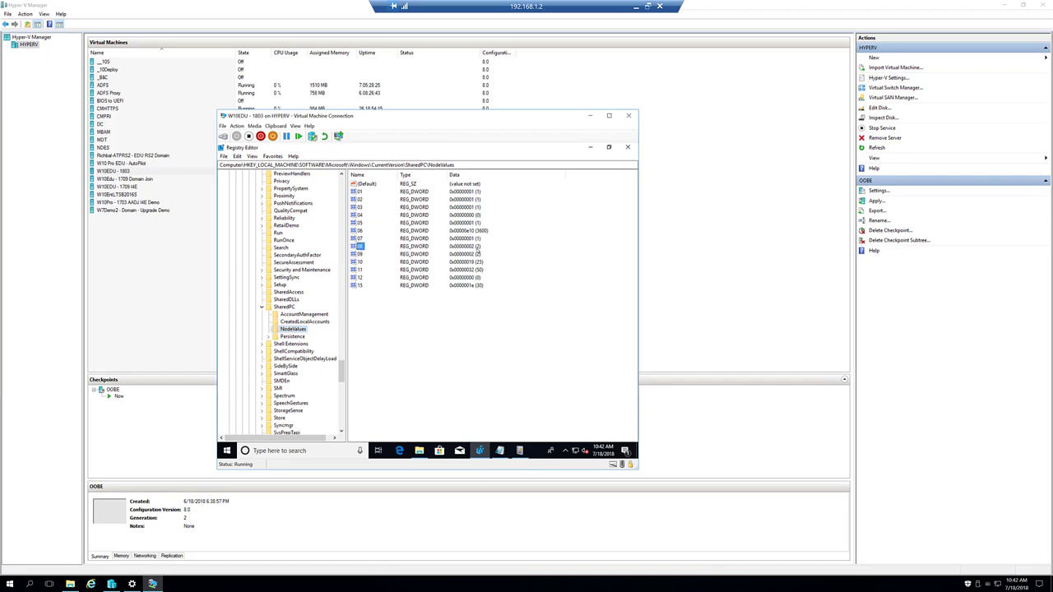
click(590, 146)
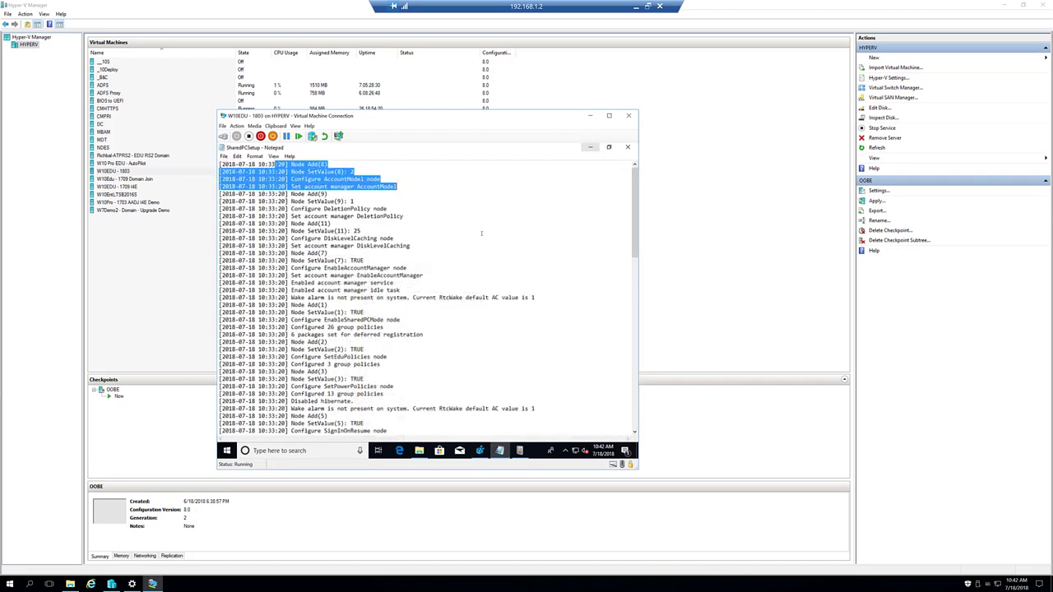
click(337, 171)
double_click(352, 171)
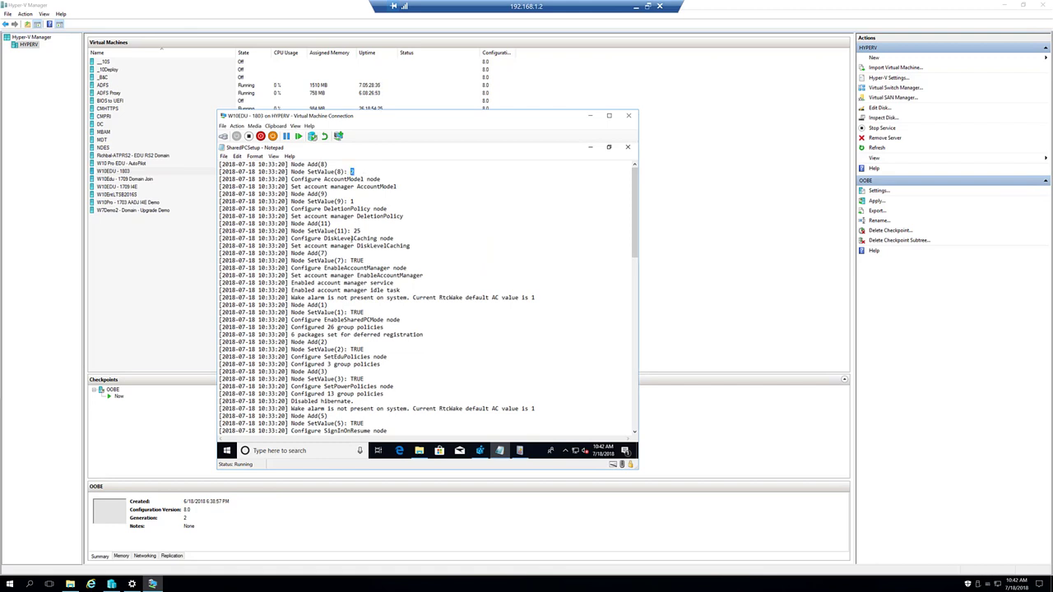
drag(399, 186, 291, 187)
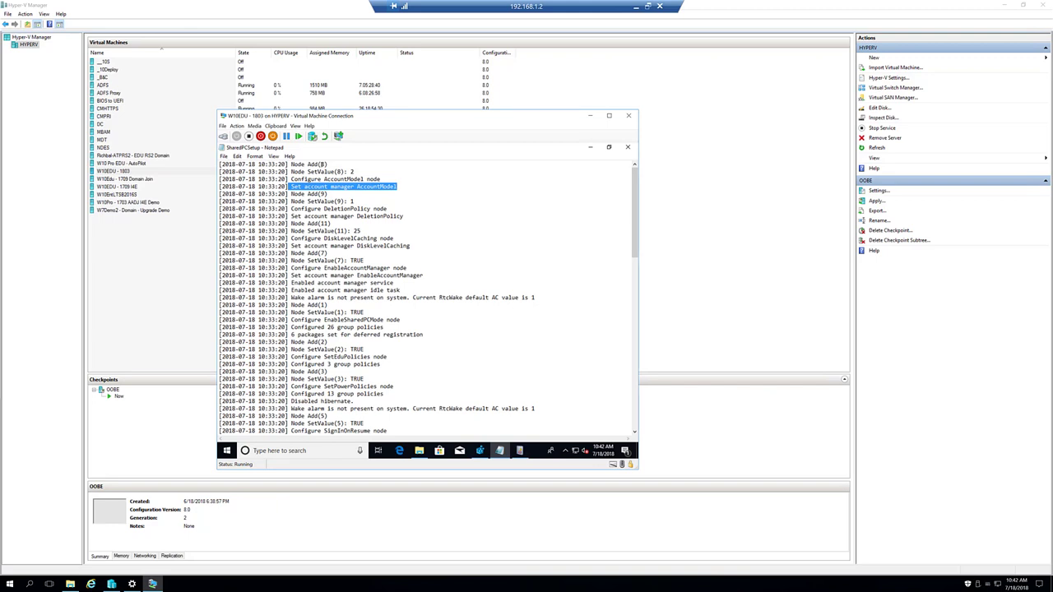
- Compare the Node Add(9) entry in the SharedPCSetup log with value 09 under NodeValues in Registry Editor, and return to the log
click(319, 194)
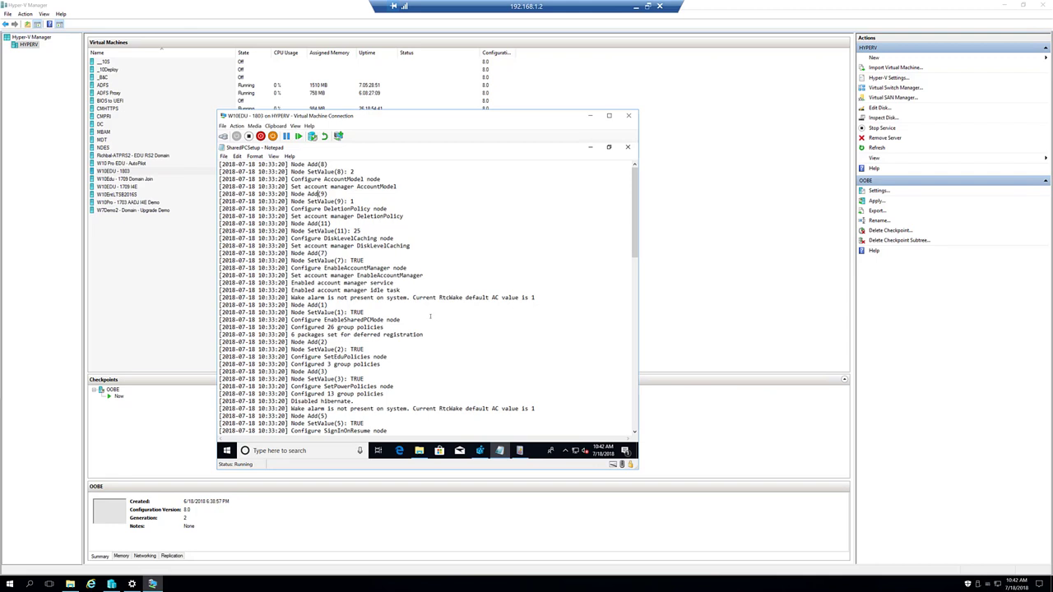
click(480, 450)
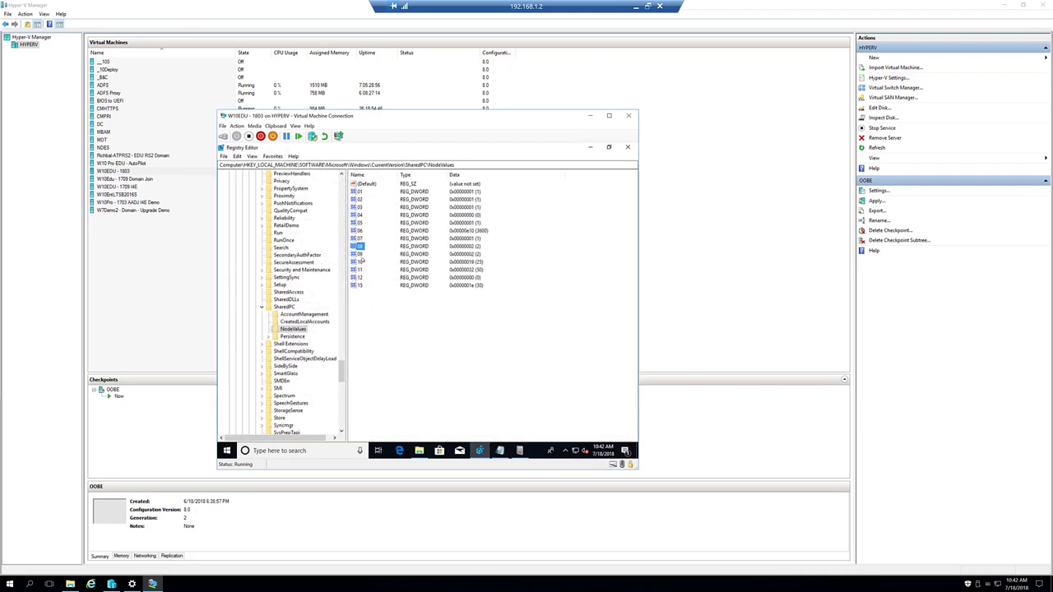
click(362, 257)
click(499, 451)
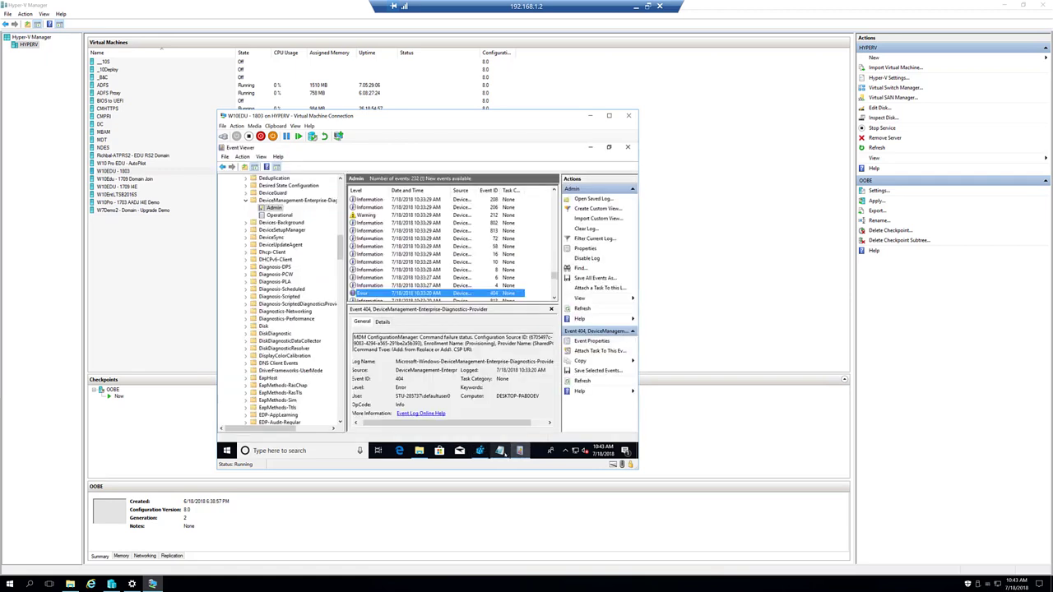
click(500, 451)
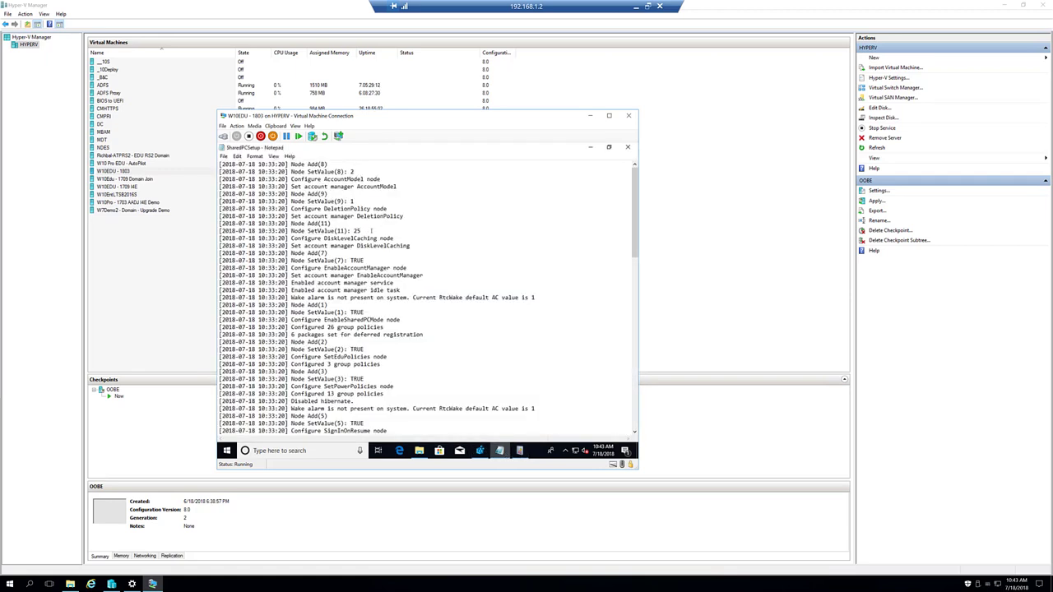
- Highlight the DeletionPolicy and DiskLevelCaching names in the log and compare their entries with the NodeValues in Registry Editor
scroll(371, 231, down, 3)
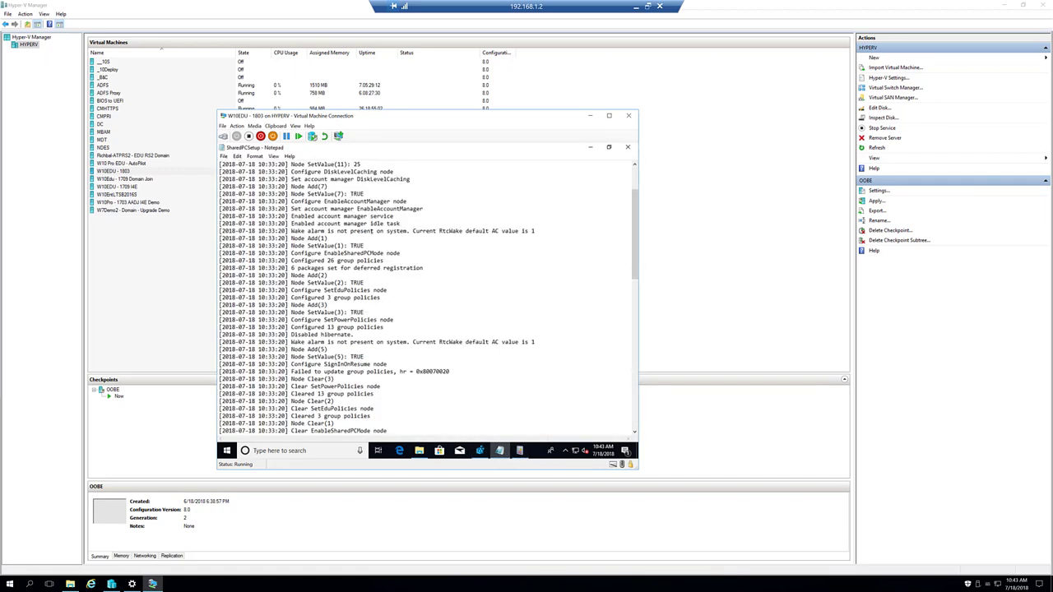
scroll(371, 233, up, 3)
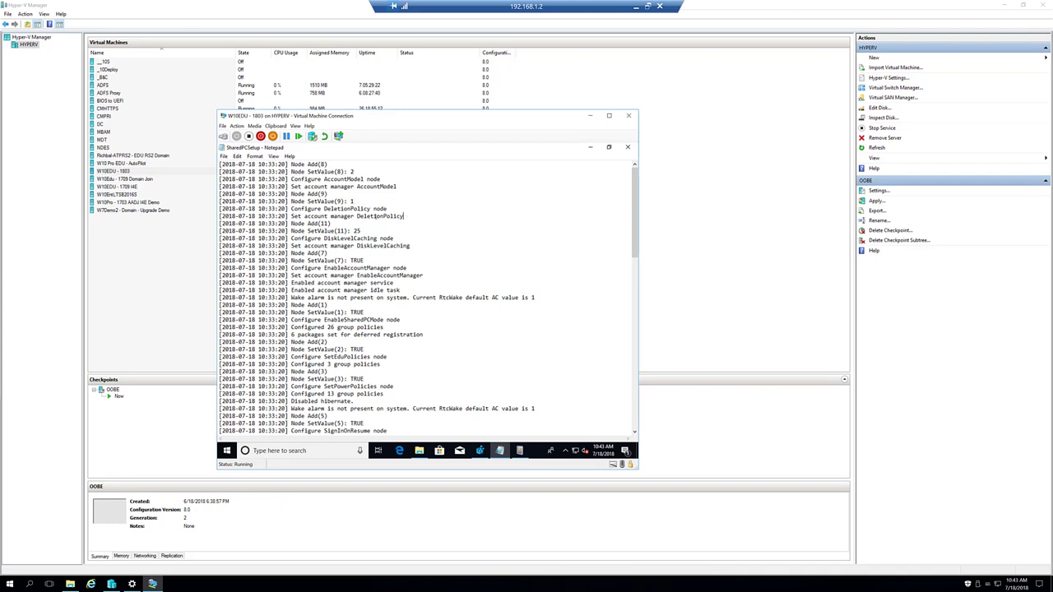
drag(404, 216, 363, 216)
drag(325, 239, 355, 239)
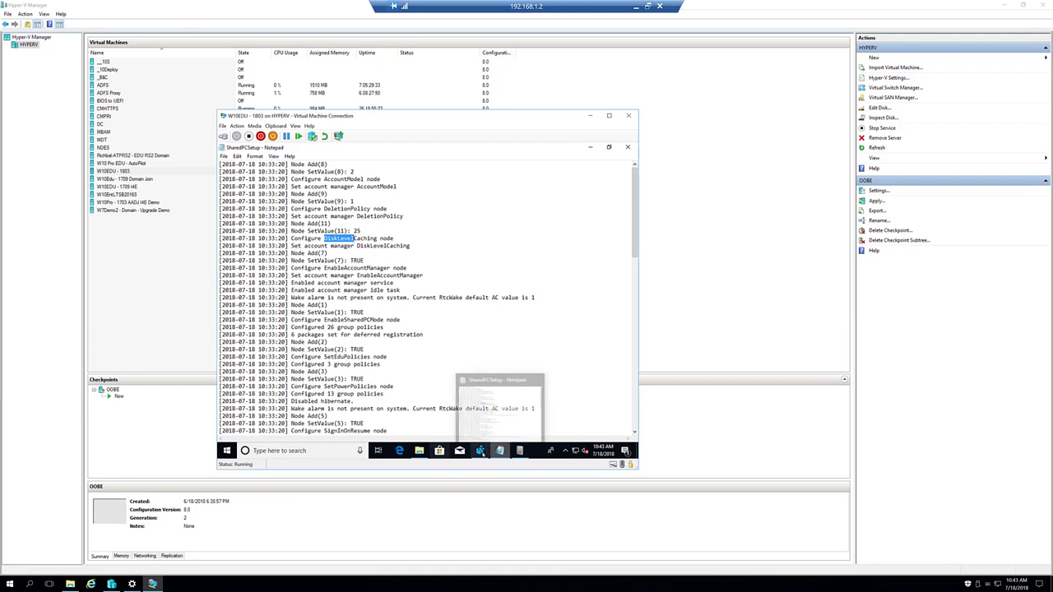
click(480, 450)
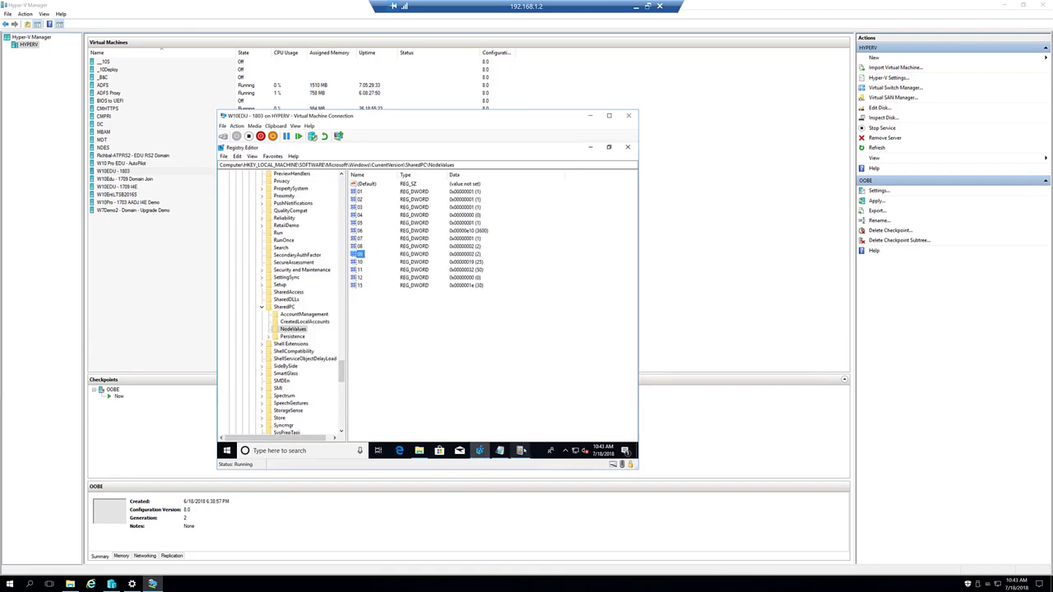
mouse_move(519, 452)
click(590, 147)
- Close the SharedPCSetup log and reopen its text file from the C:\Windows folder to load the latest entries
scroll(605, 219, down, 3)
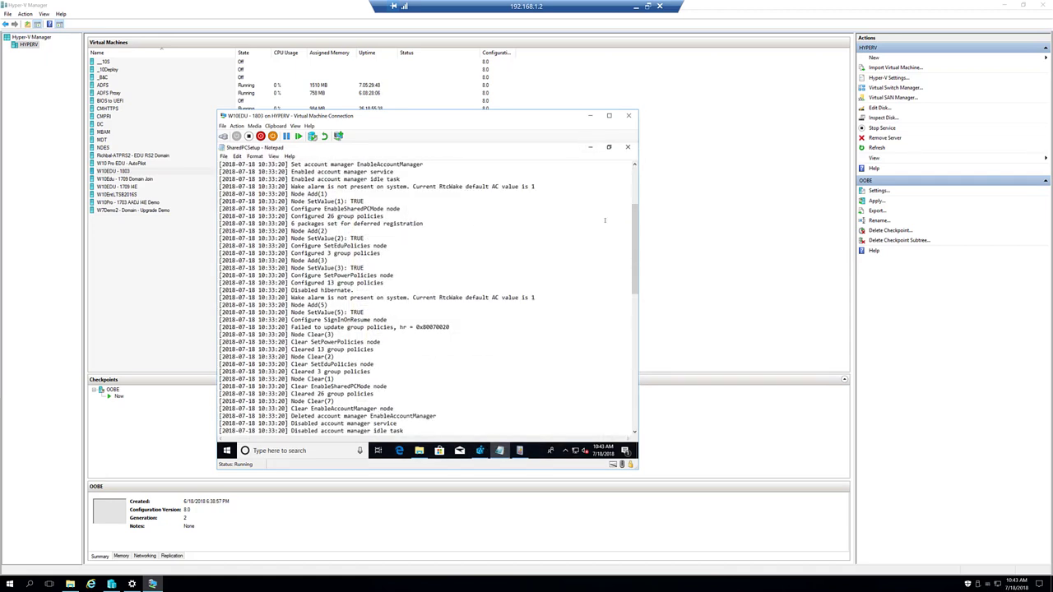
click(628, 147)
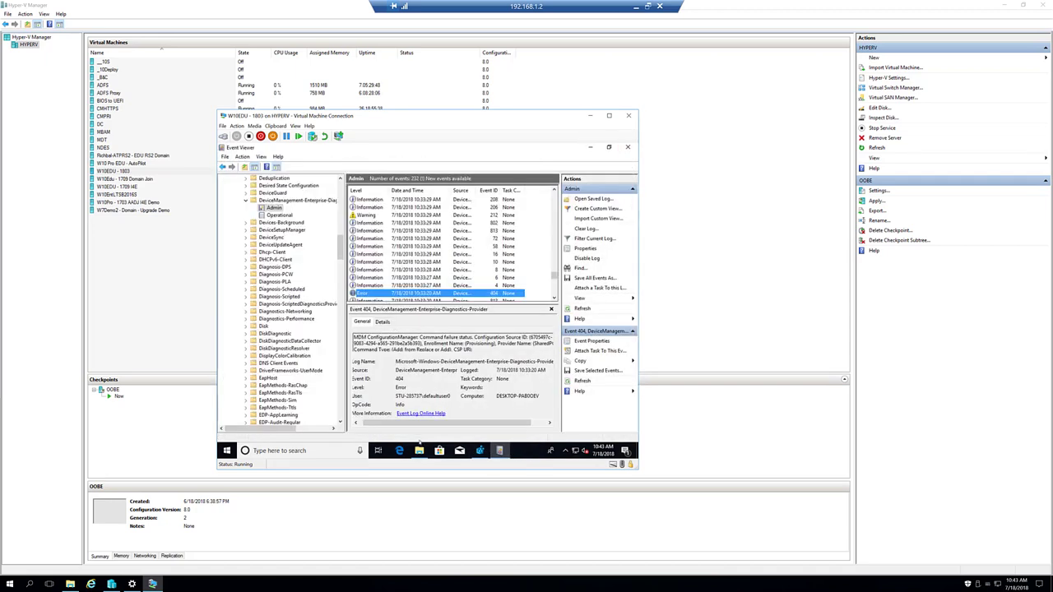
click(419, 450)
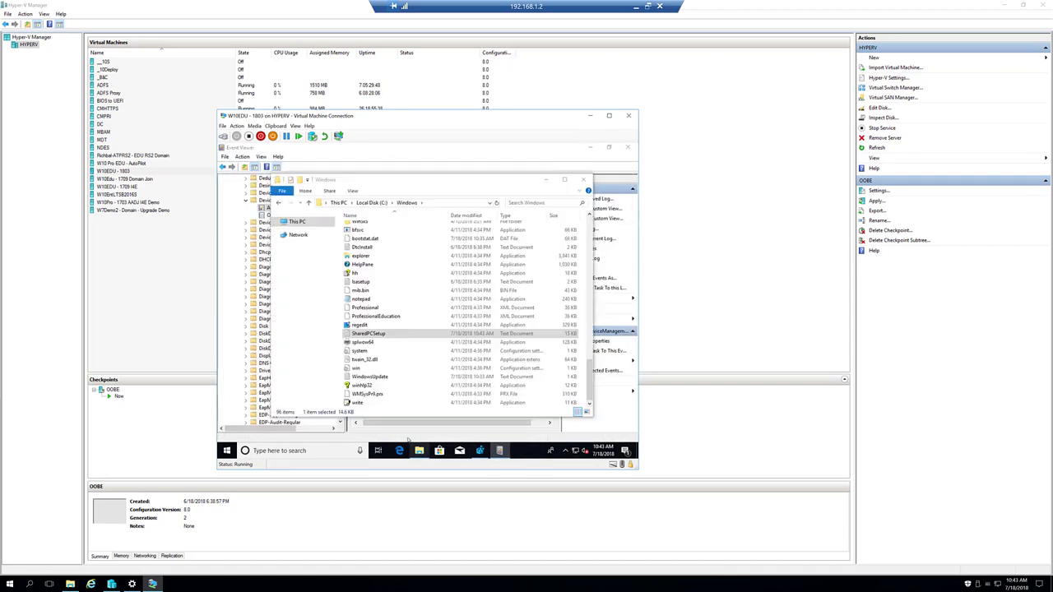
double_click(358, 333)
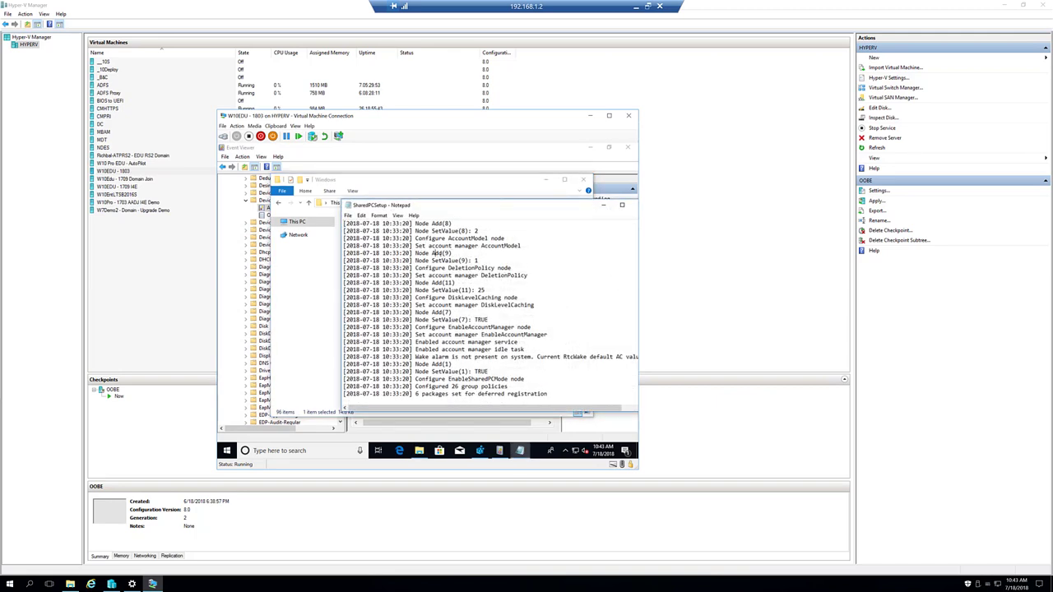
- Maximize the reopened SharedPCSetup log and read through to its most recent GetValue entries
drag(433, 254, 452, 253)
scroll(438, 292, down, 10)
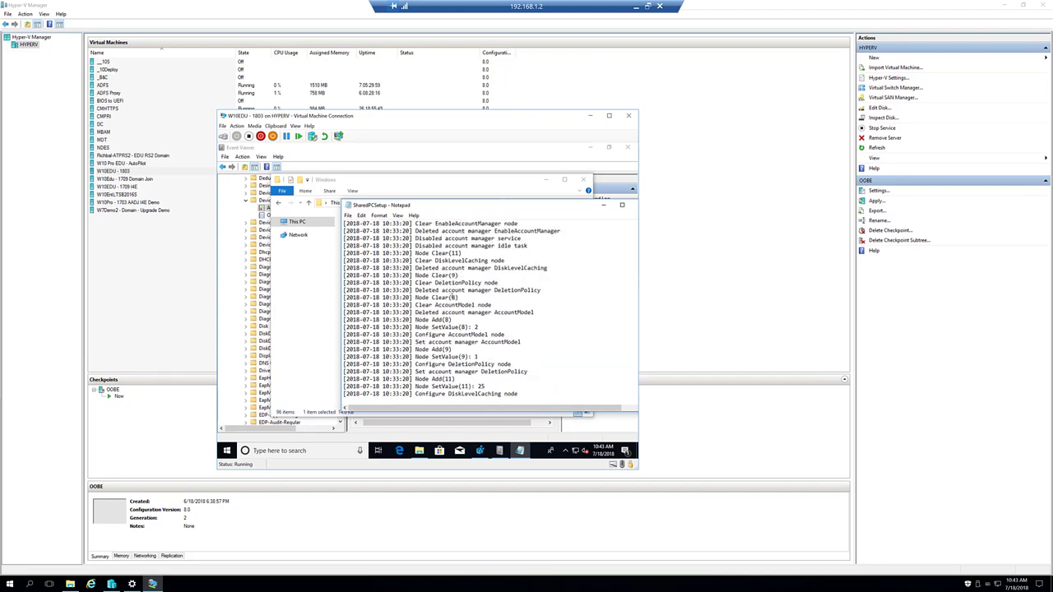
click(622, 206)
scroll(388, 356, down, 5)
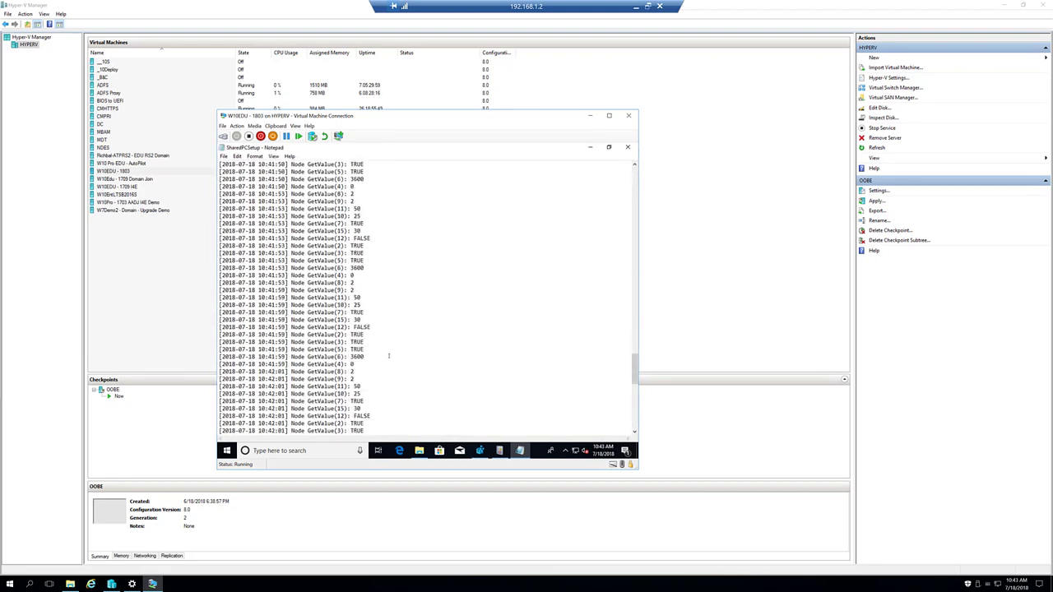
scroll(389, 356, down, 10)
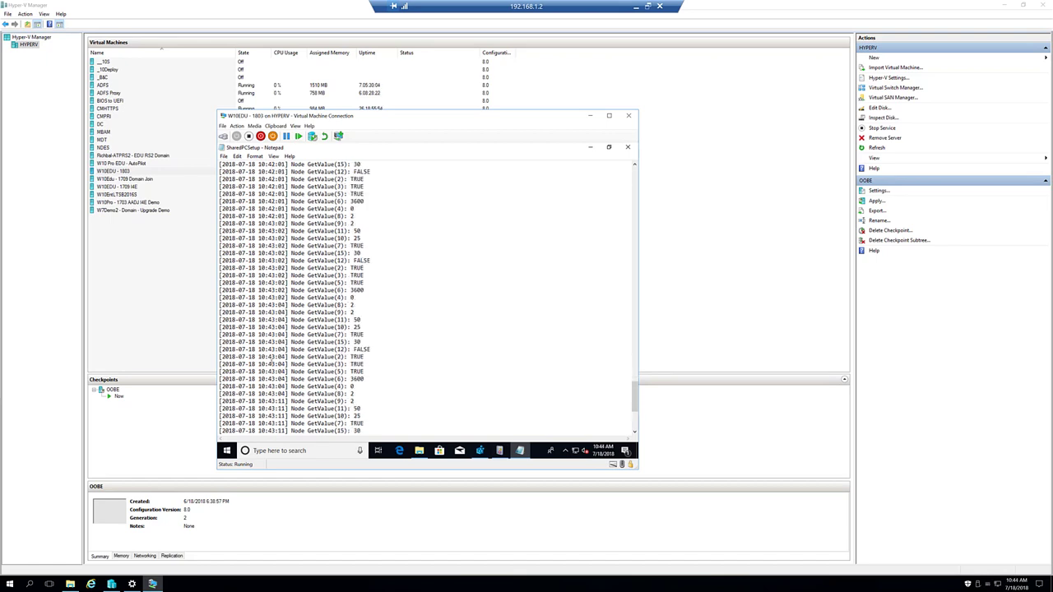
scroll(389, 356, down, 7)
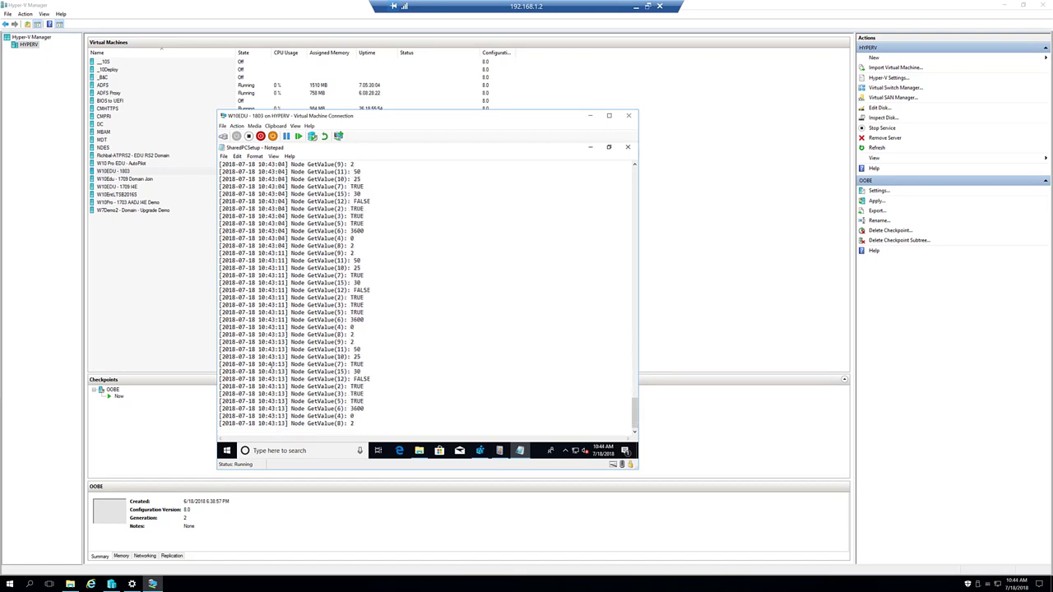
- Examine the log's 10:37:42 block of SetValue entries, from DeletionPolicy through MaintenanceStartTime, along with the entries around it
scroll(310, 393, up, 15)
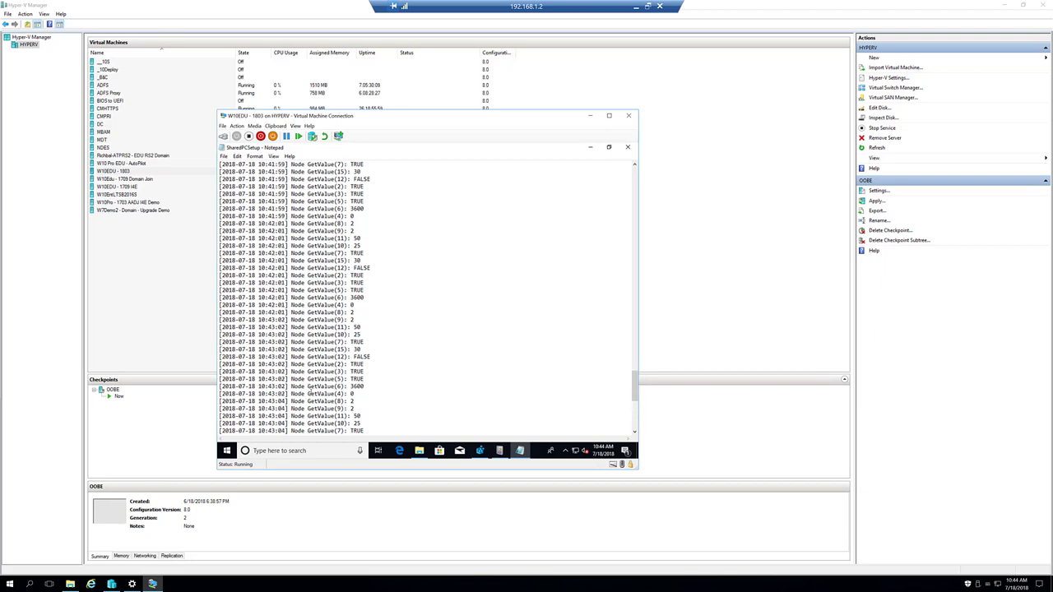
scroll(310, 392, up, 15)
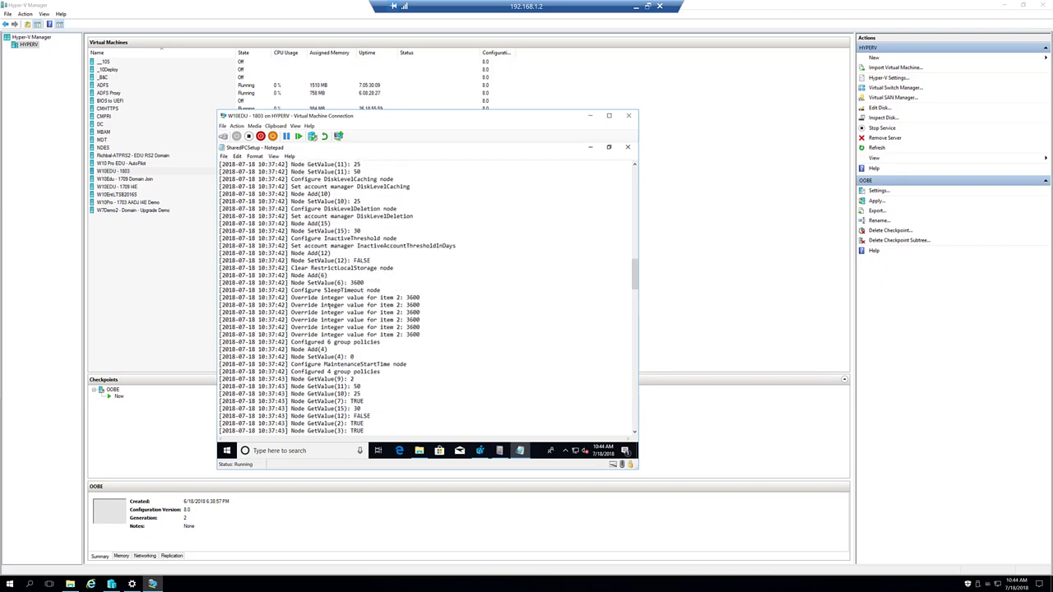
scroll(328, 305, up, 3)
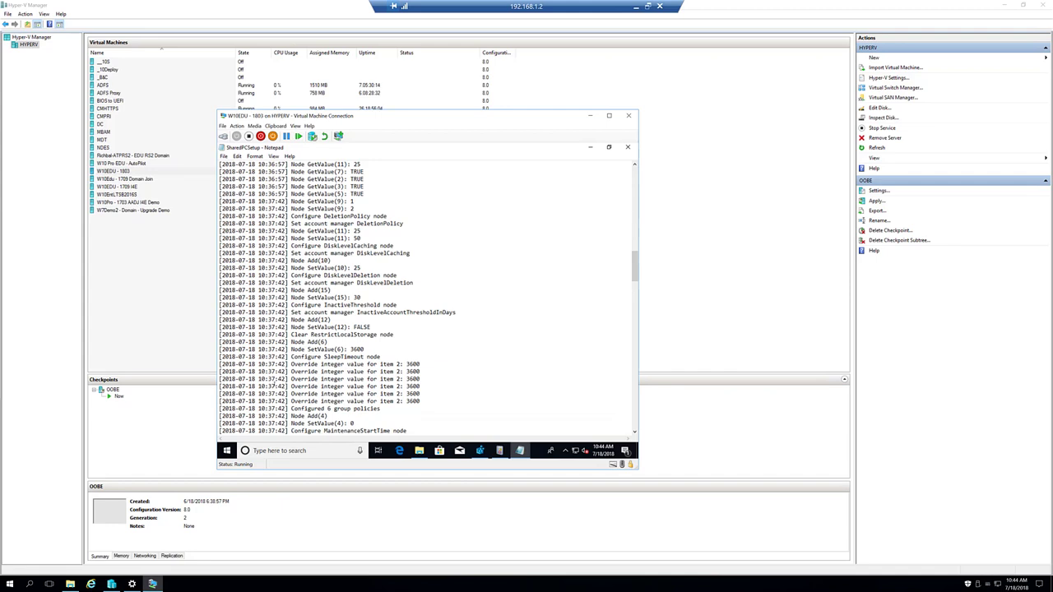
scroll(328, 305, up, 5)
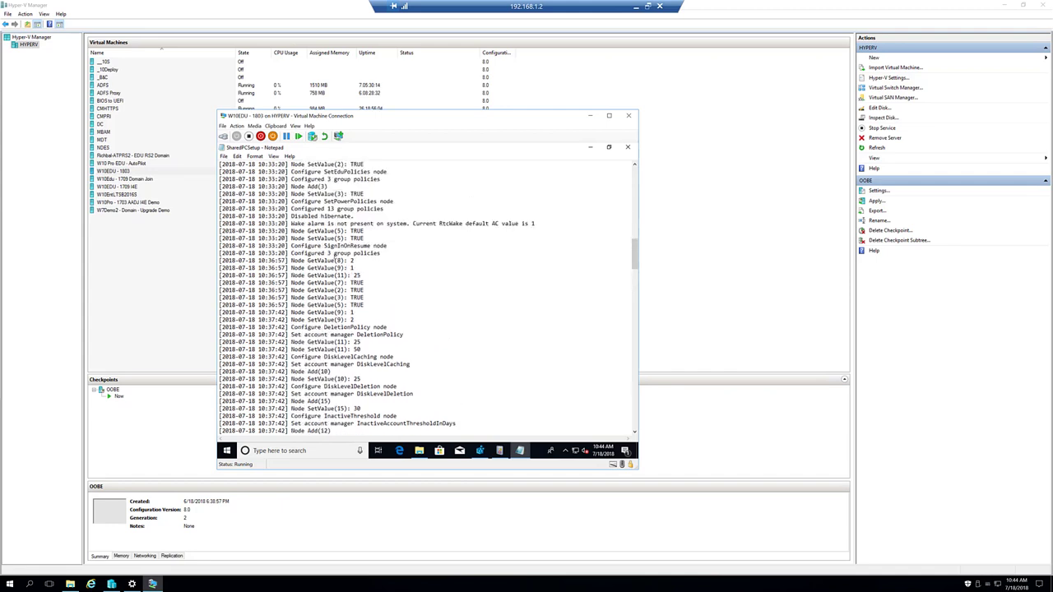
scroll(403, 298, down, 1)
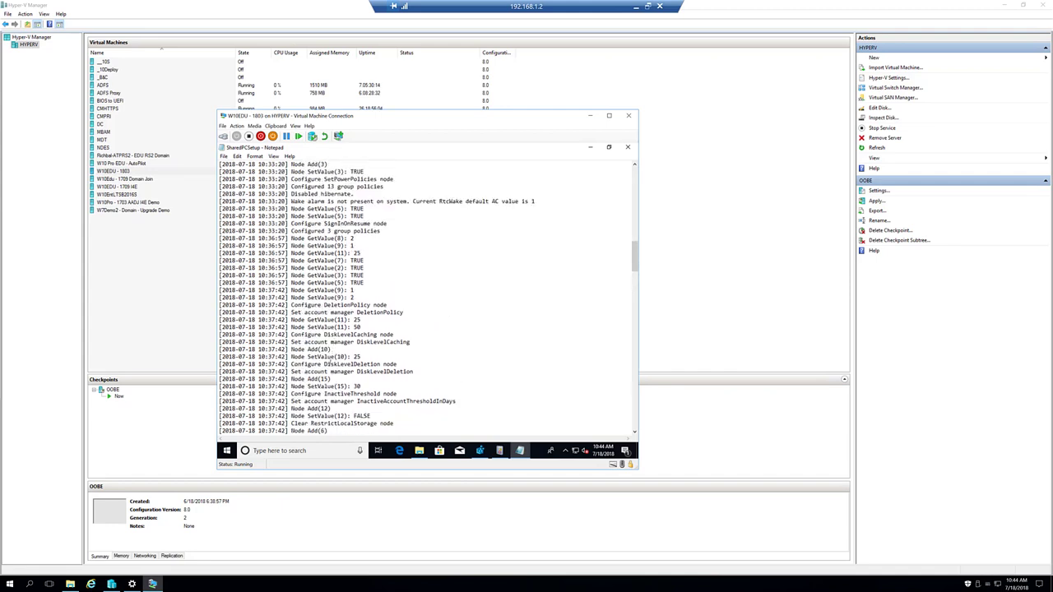
scroll(325, 395, up, 2)
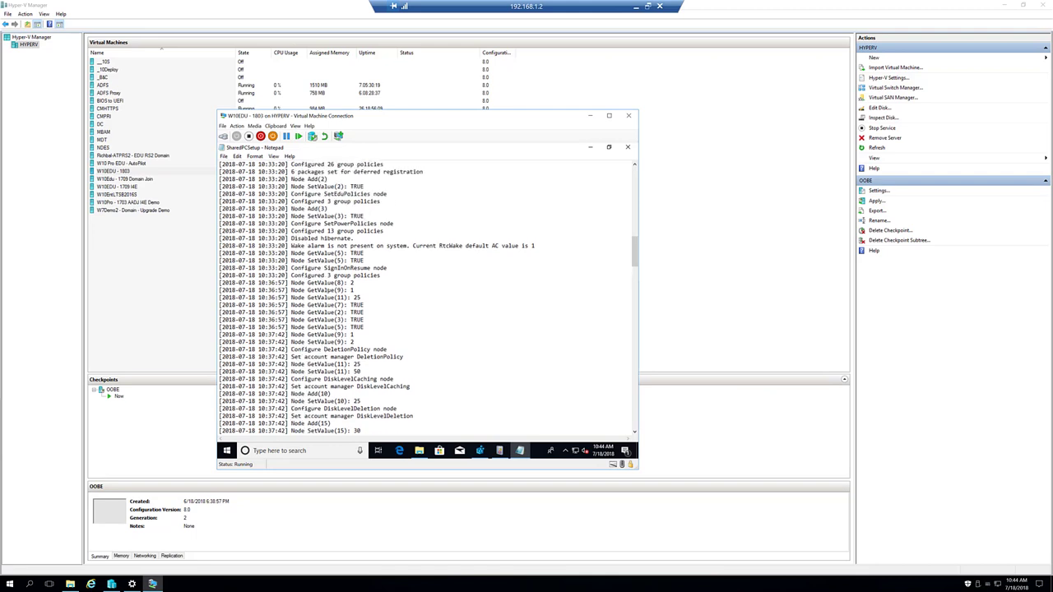
scroll(400, 297, down, 2)
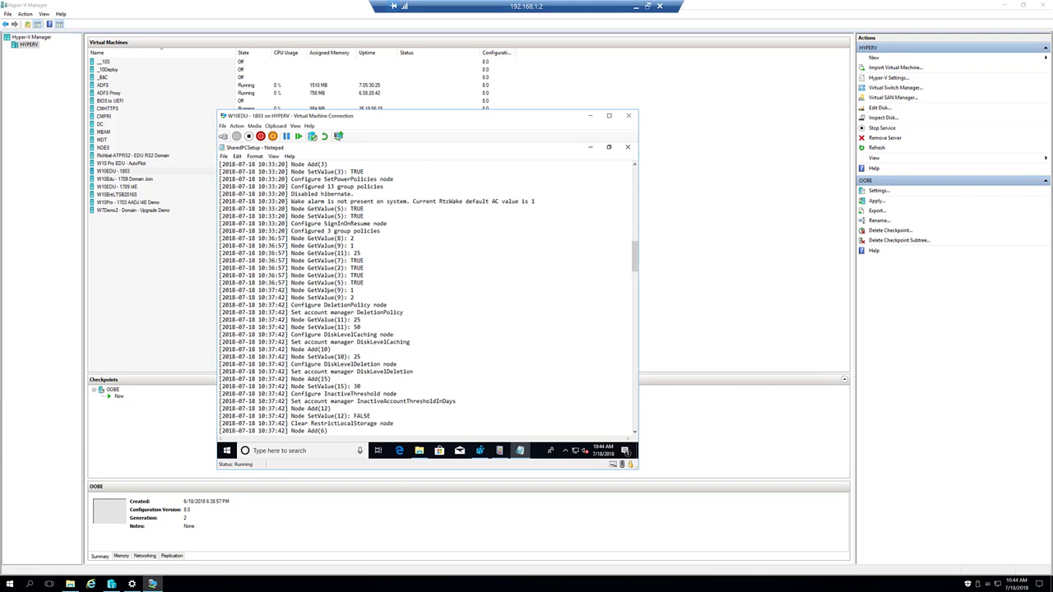
scroll(330, 290, down, 4)
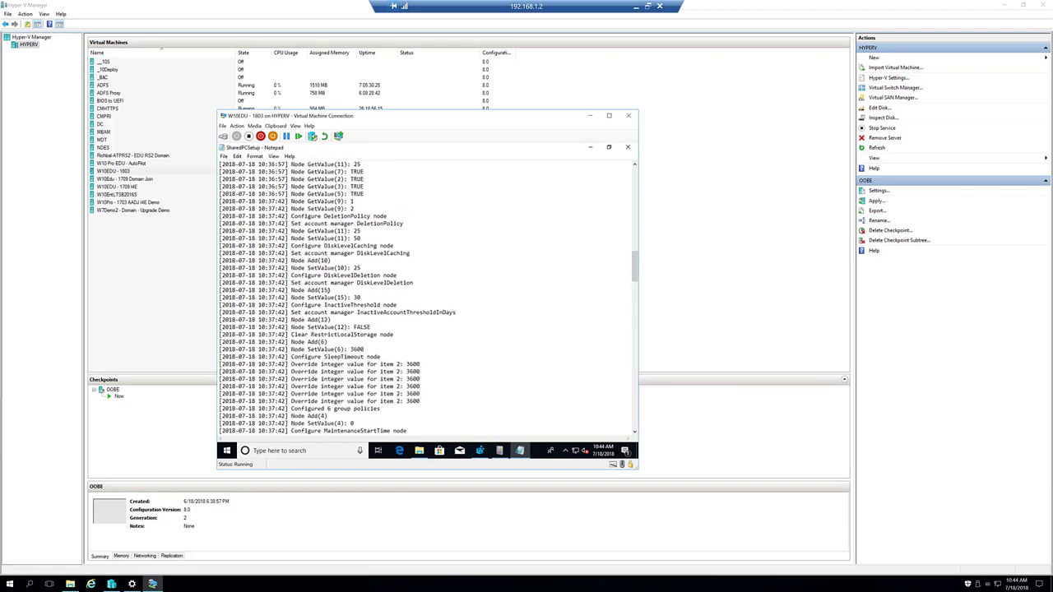
scroll(330, 290, down, 2)
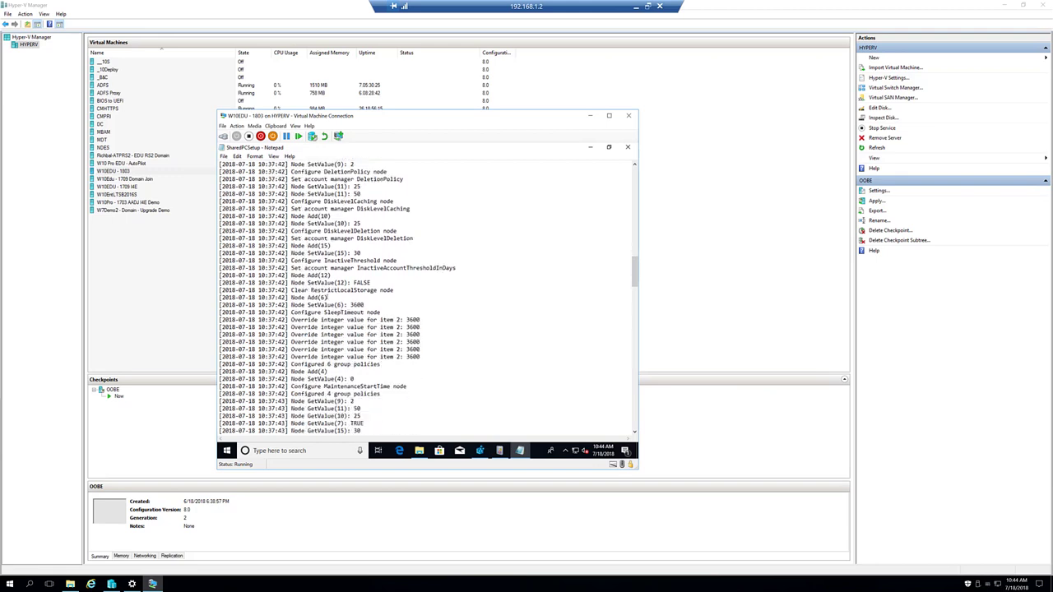
scroll(371, 296, down, 7)
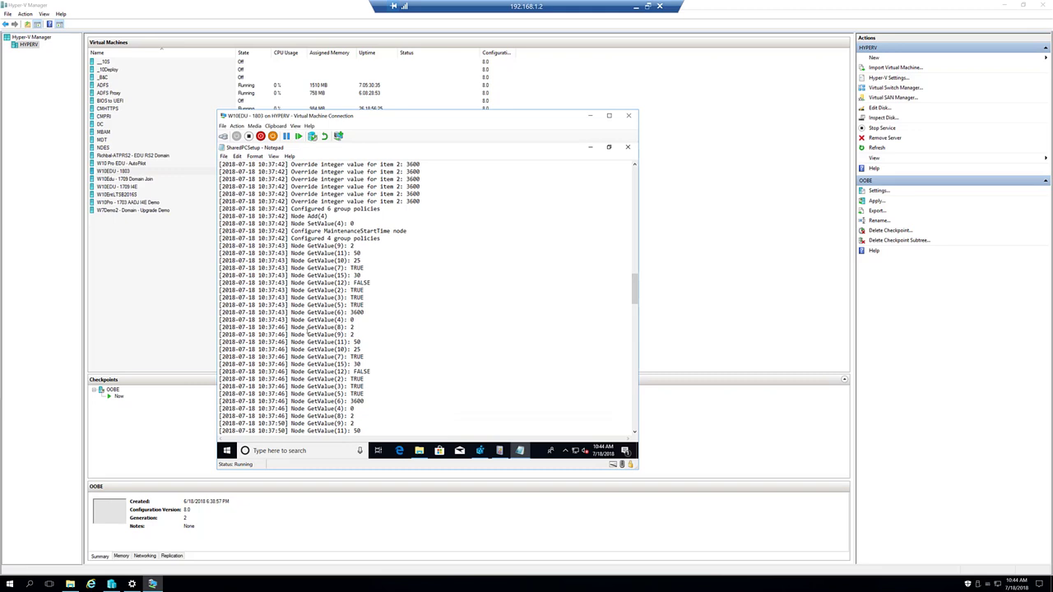
- Search the SharedPCSetup log upward for "SetValue(9)" and close the search at the matching entry
scroll(354, 283, up, 3)
key(ctrl+f)
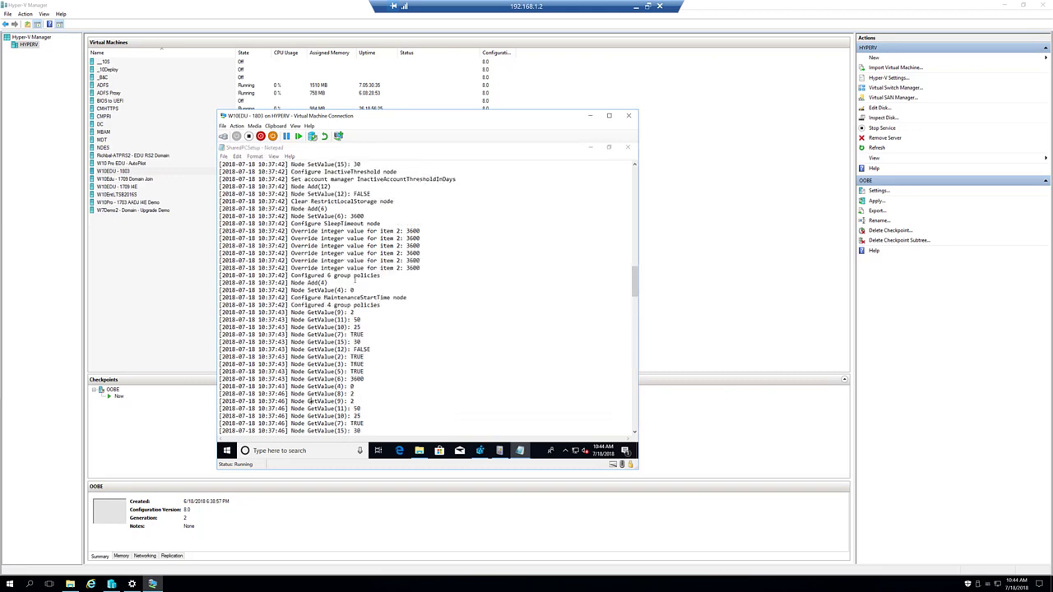
text(SetValue)
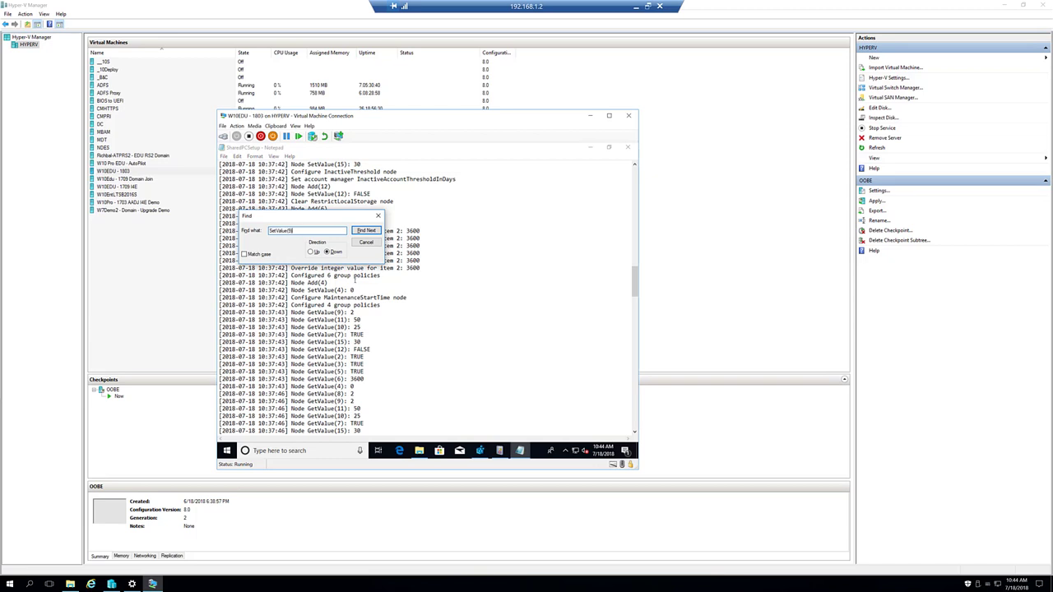
text((5)
key(Return)
key(Return)
click(312, 252)
click(366, 231)
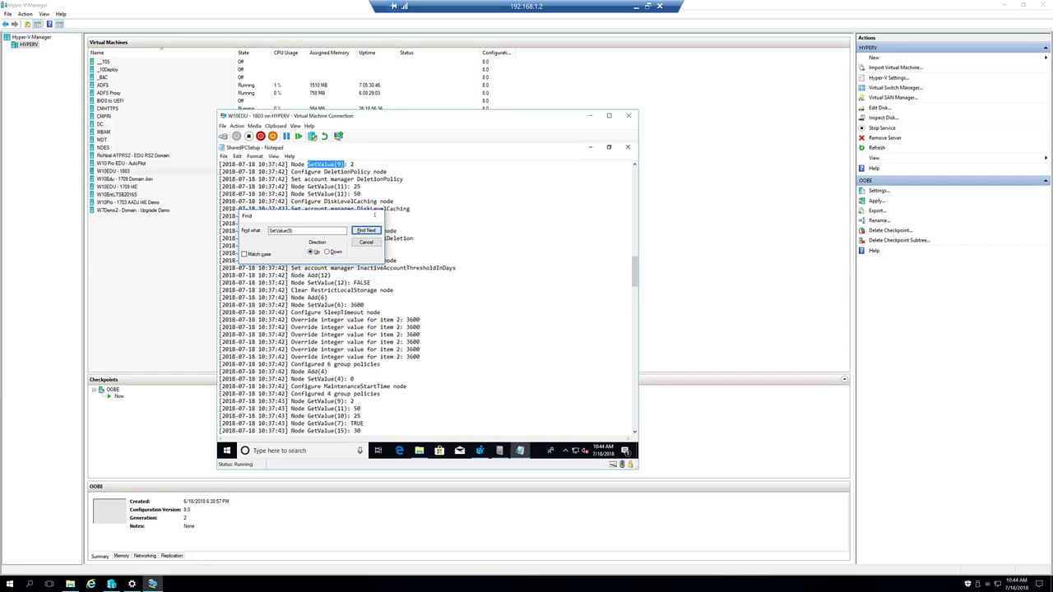
click(378, 215)
- Highlight the 10:37:42 SetValue(9), GetValue(11) and SetValue(11) log entries, and close the log to return to NodeValues in Registry Editor
scroll(342, 305, up, 2)
scroll(334, 224, up, 3)
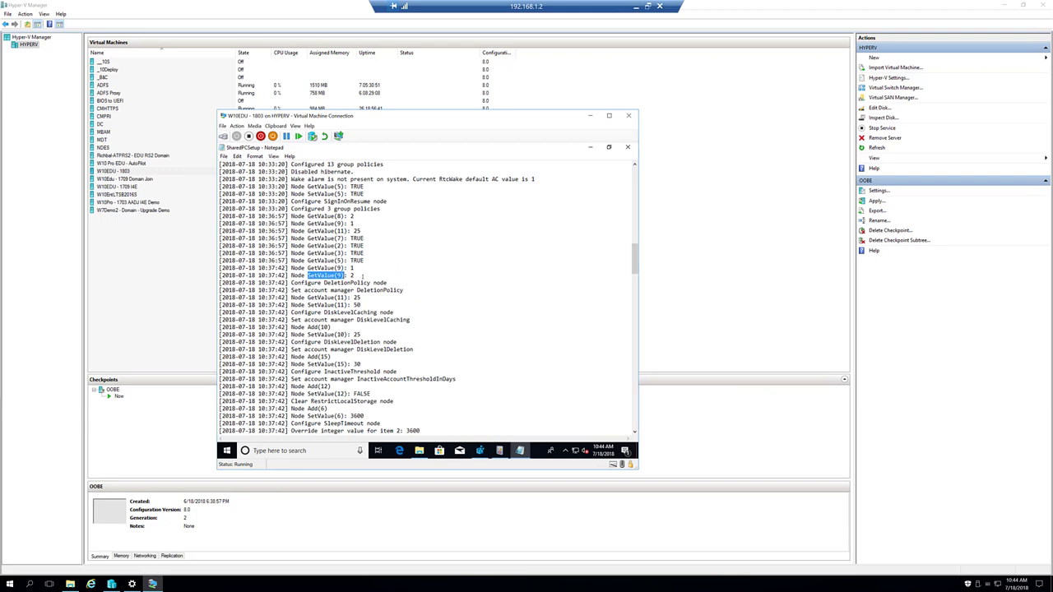
drag(356, 275, 292, 275)
drag(362, 297, 293, 297)
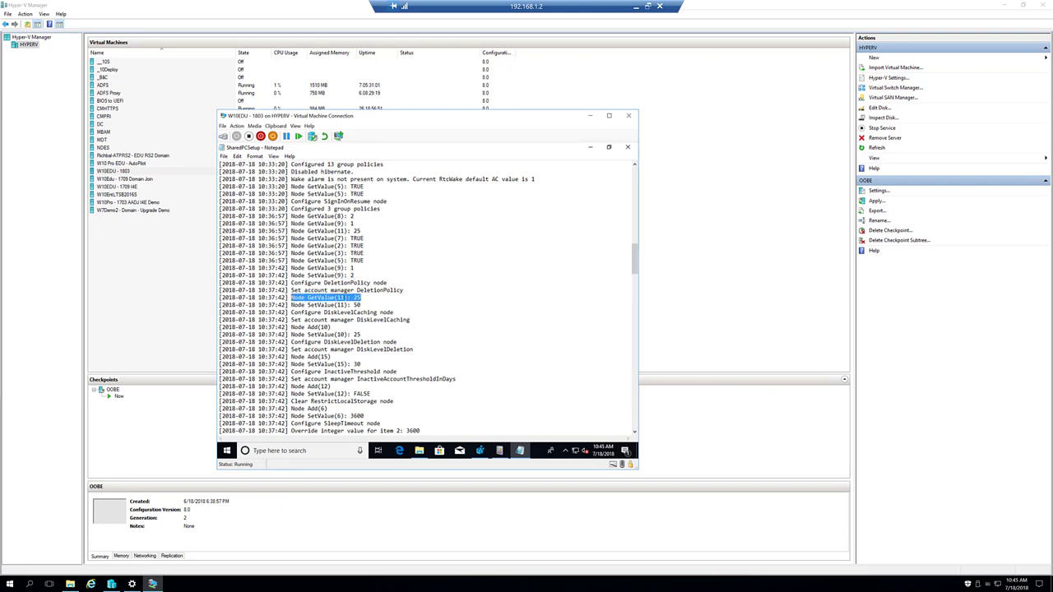
drag(363, 305, 339, 305)
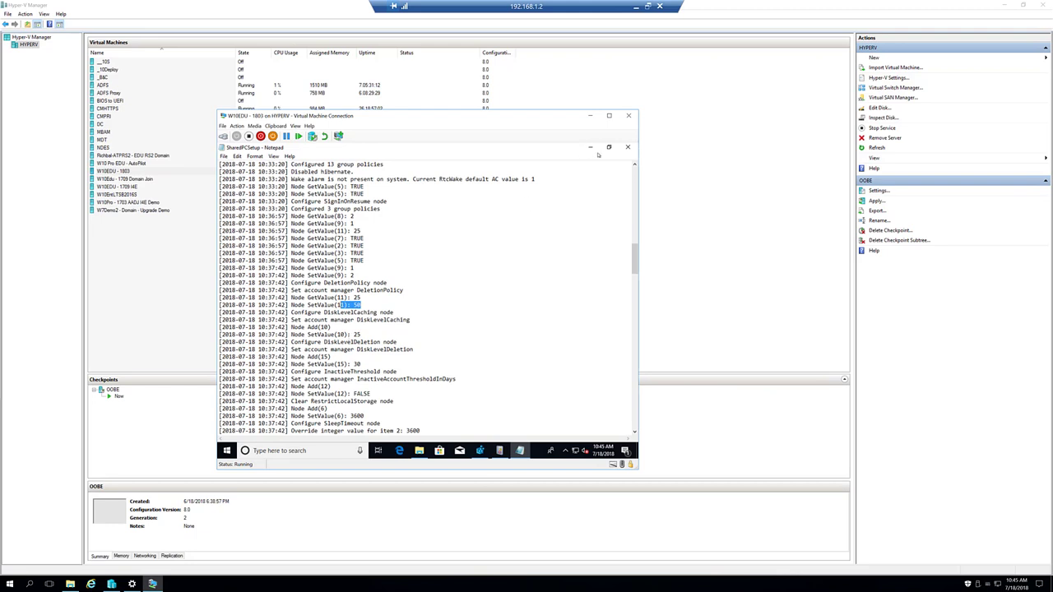
click(628, 147)
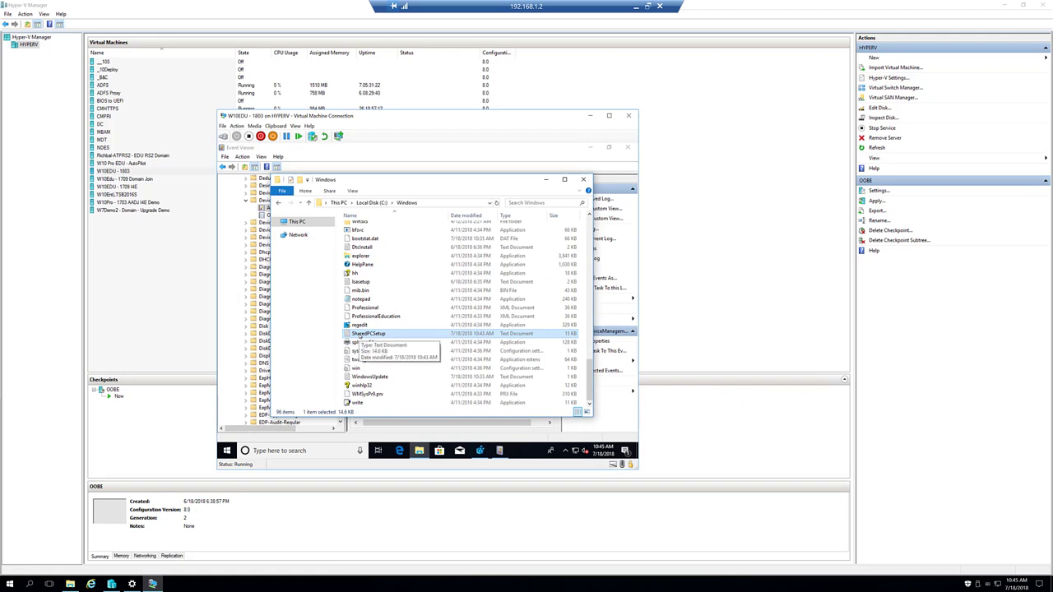
key(alt+F4)
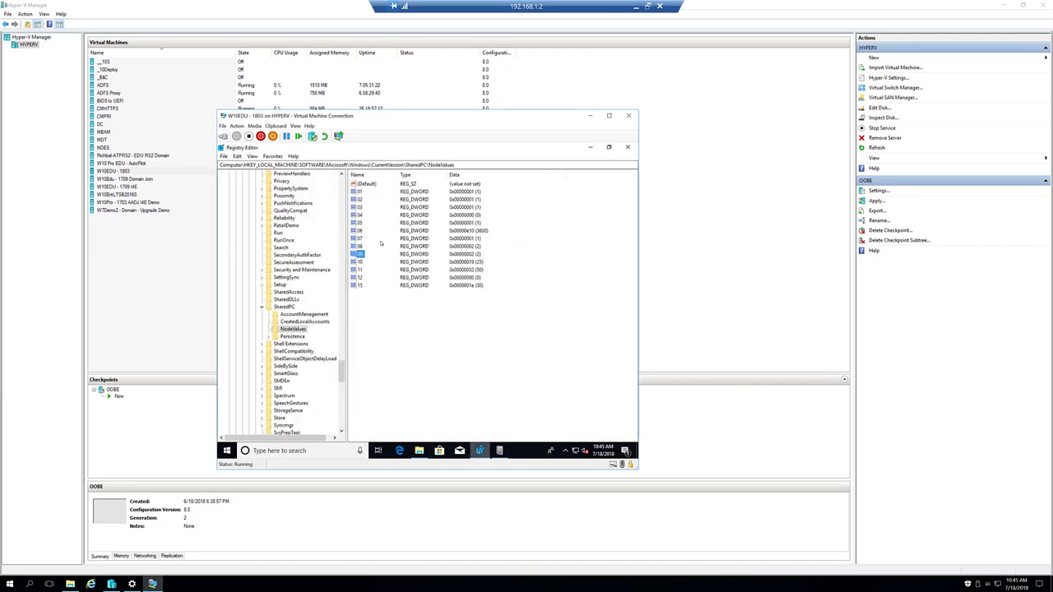